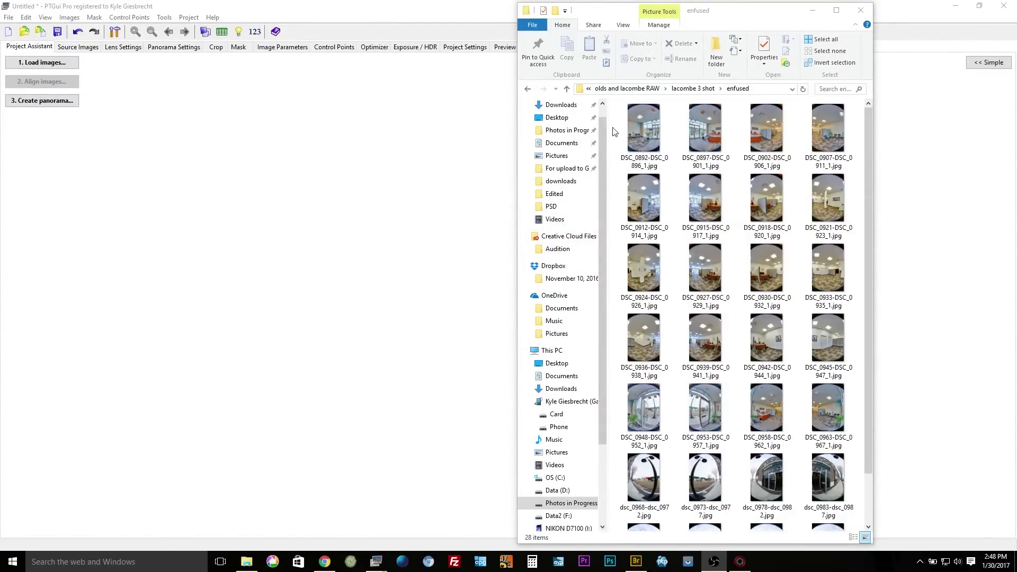
Load the four enfused fisheye shots into PTGui and align them into a 360° panorama.
drag(613, 131, 836, 139)
drag(643, 128, 292, 196)
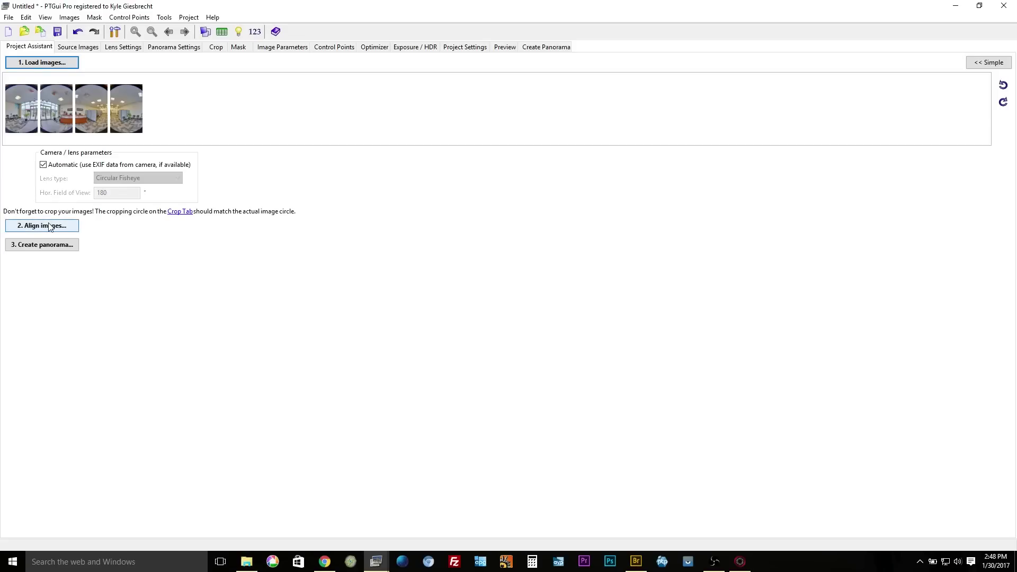
click(45, 225)
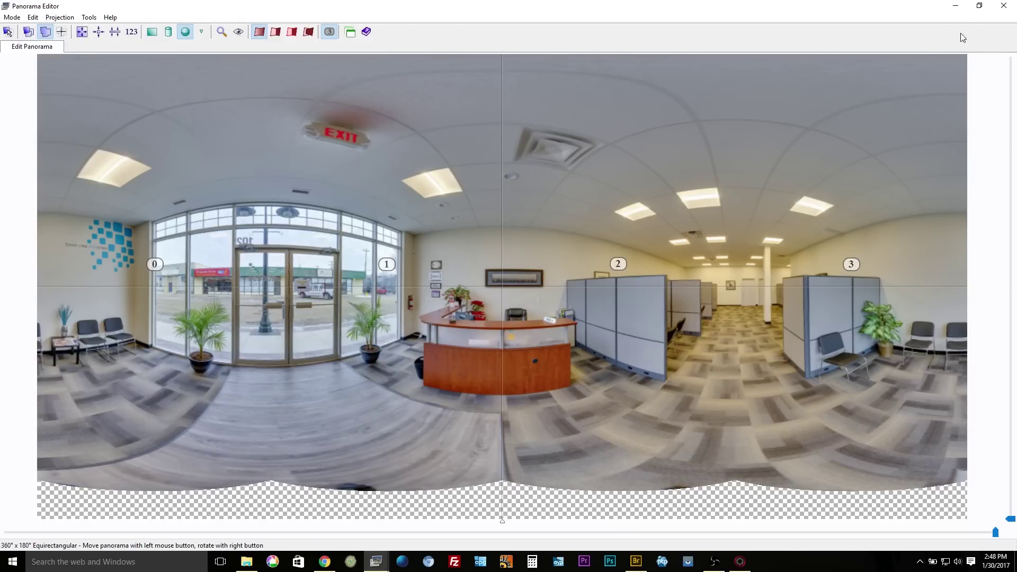
click(955, 6)
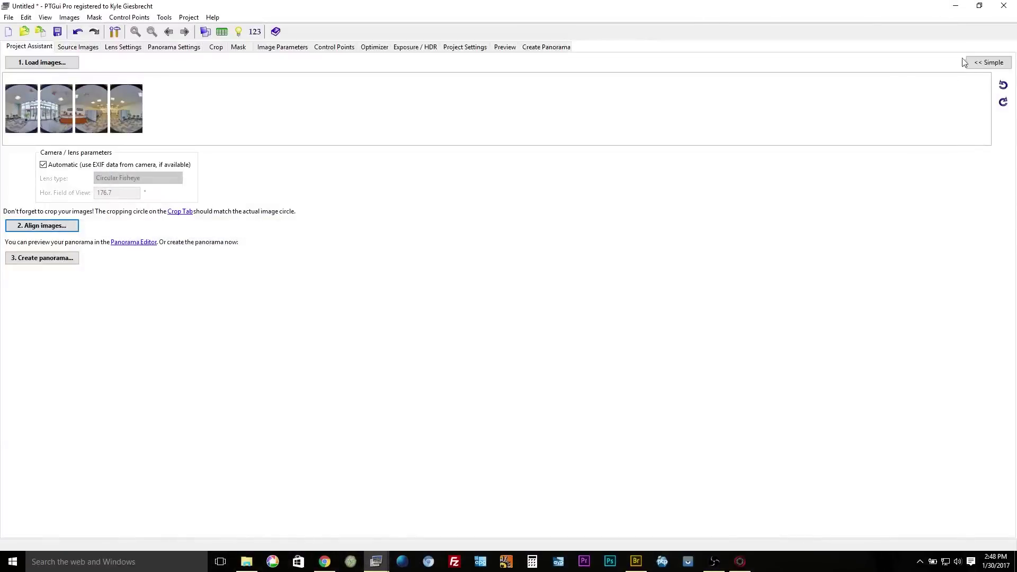
click(76, 48)
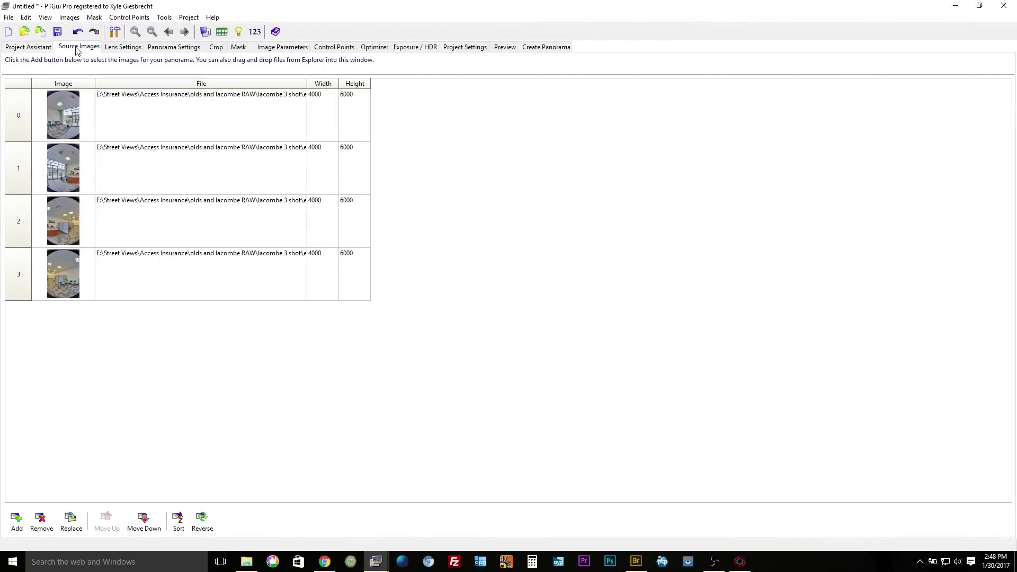
Set image 0's yaw to 0 and realign so the entrance doors are centred.
key(ctrl+i)
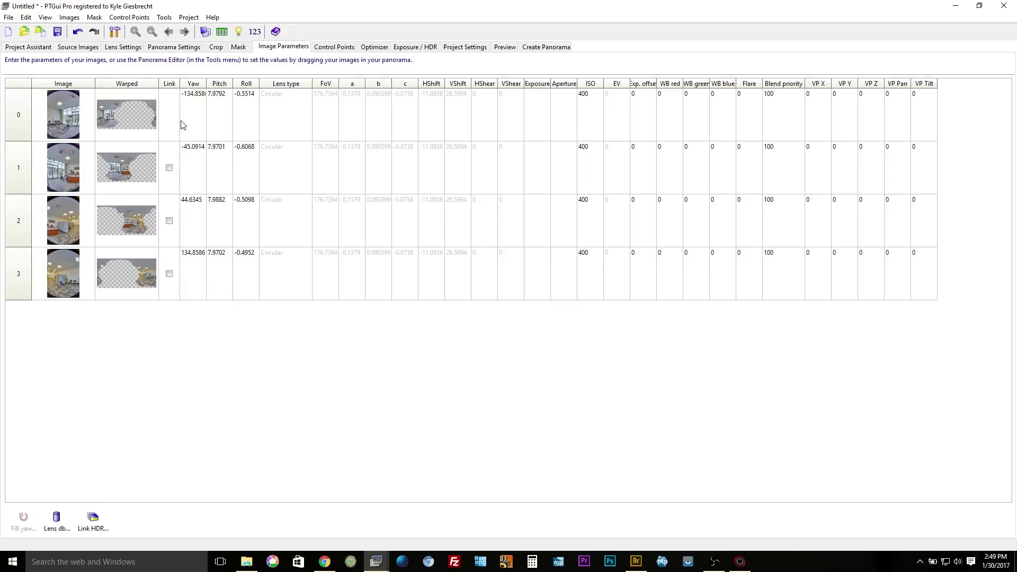
click(188, 93)
text(0)
key(Return)
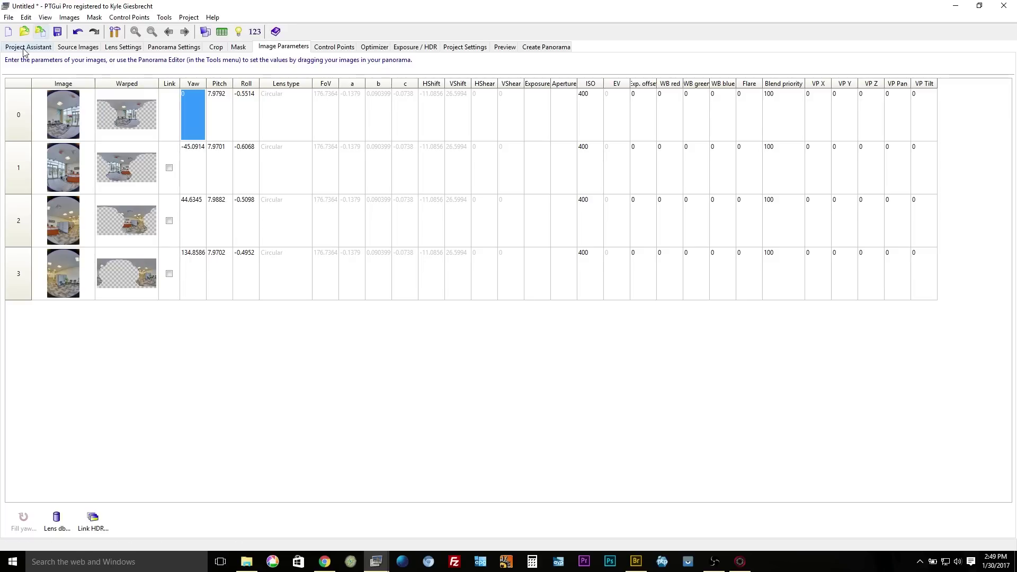
click(24, 48)
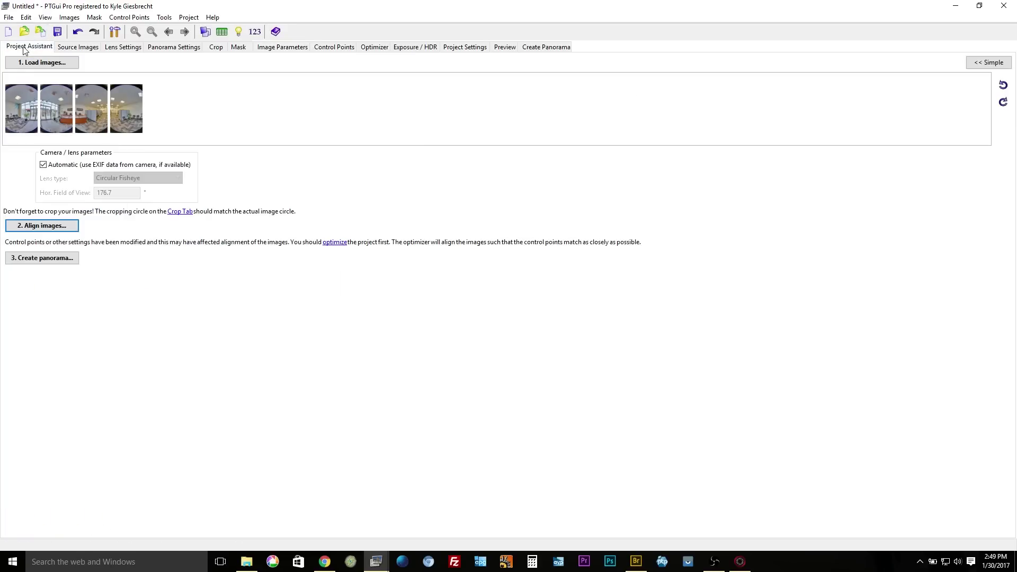
click(29, 225)
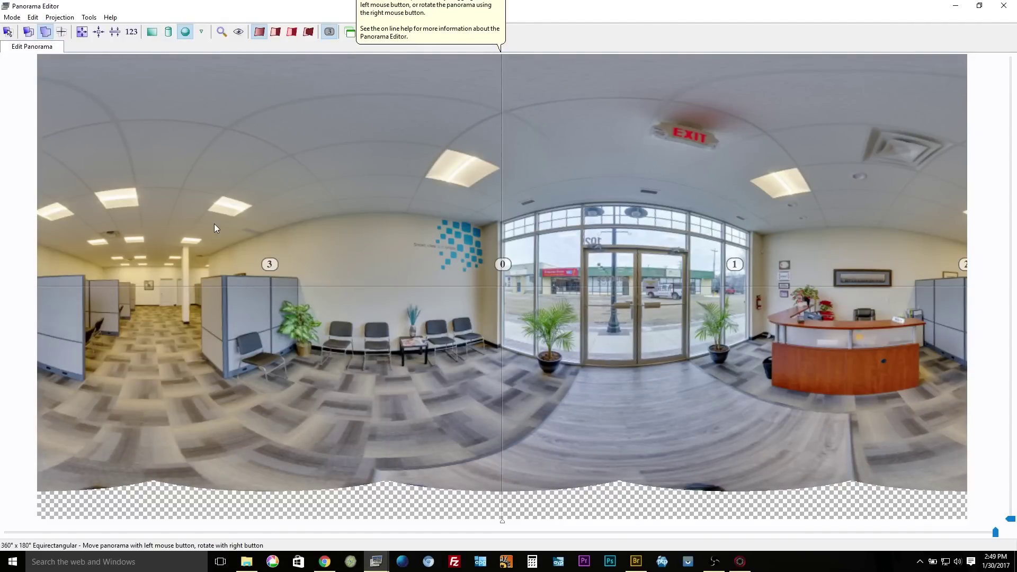
click(955, 6)
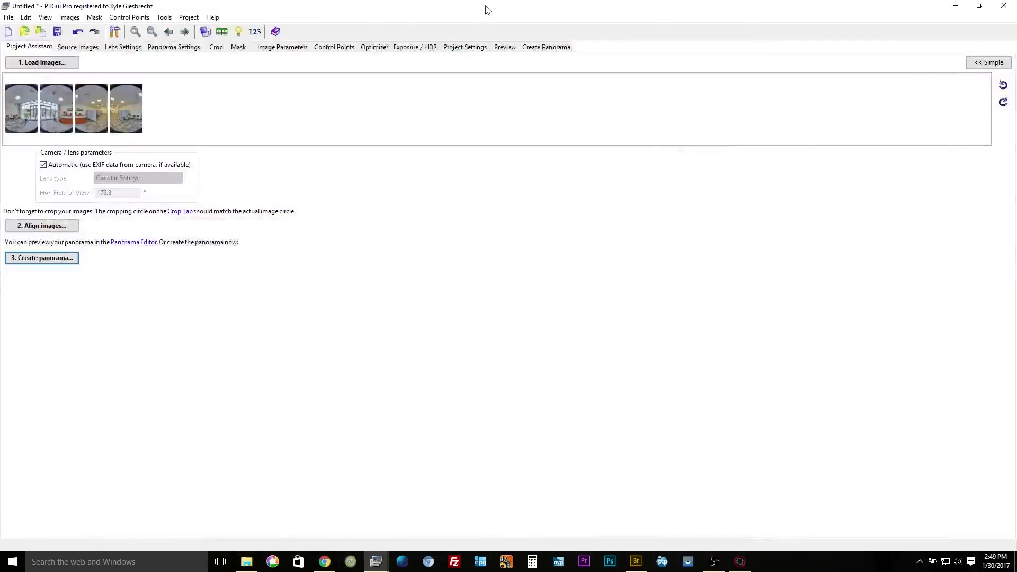
Run the advanced optimizer on the control points and accept its changes.
click(371, 47)
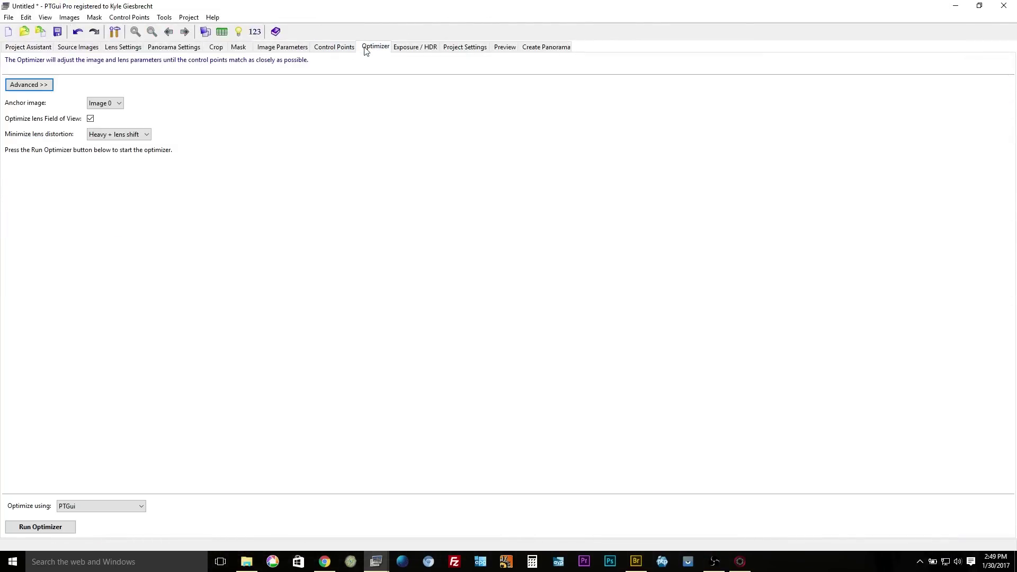
click(40, 85)
click(48, 530)
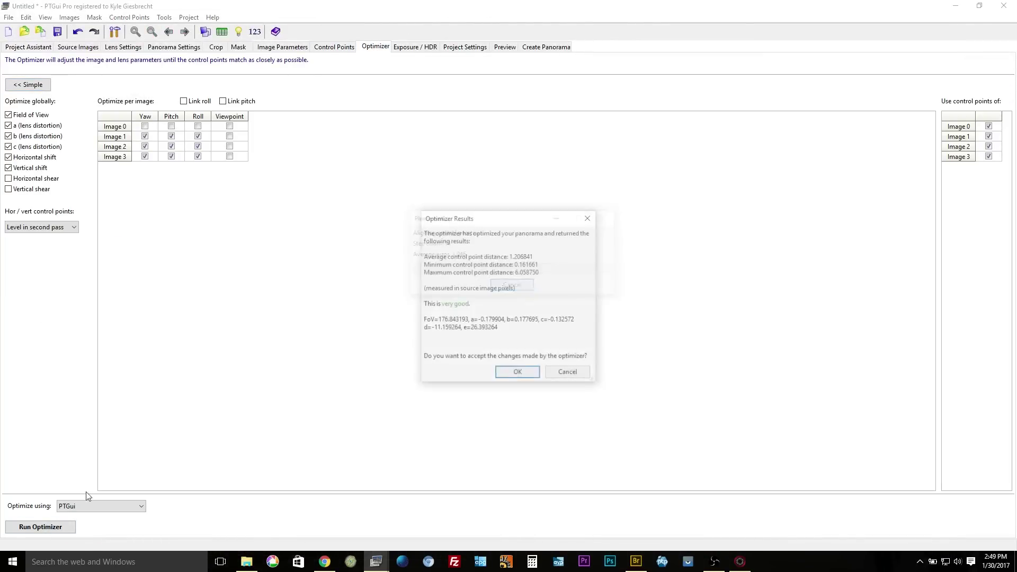
click(524, 375)
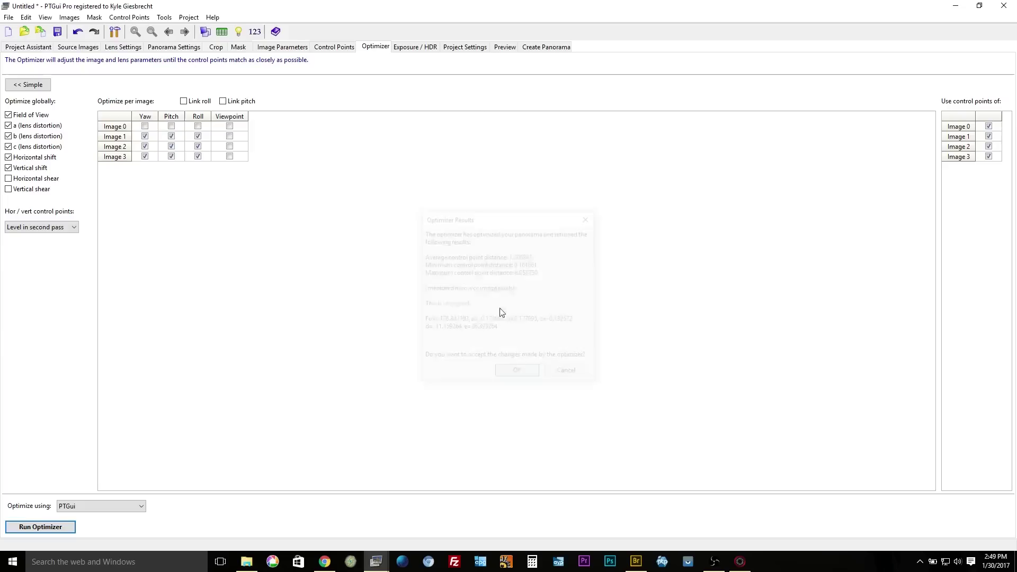
In Project Settings, disable auto projection and maximum output size, and enable Align Images for batch stitching.
click(416, 49)
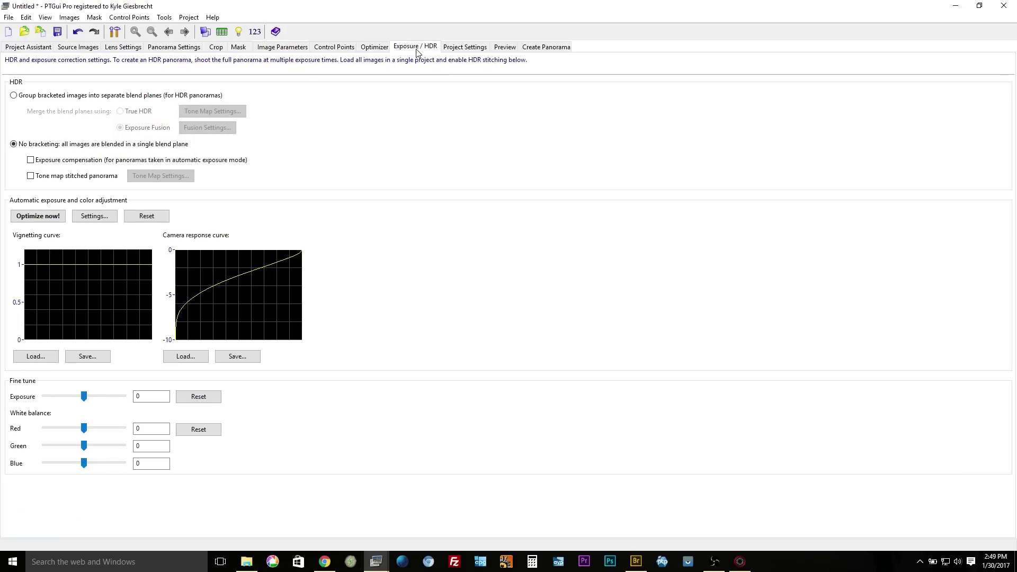
click(462, 52)
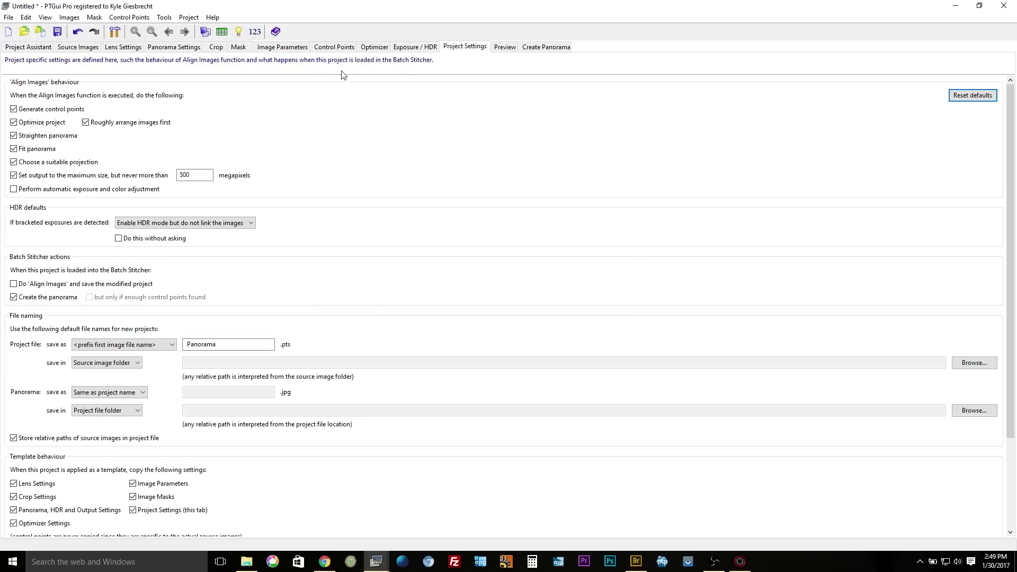
click(411, 51)
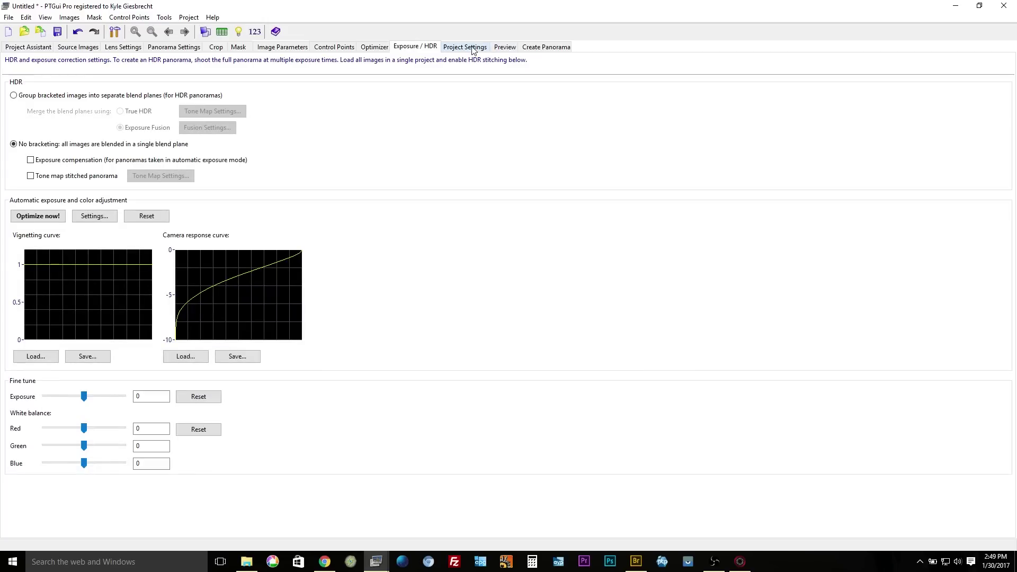
click(473, 49)
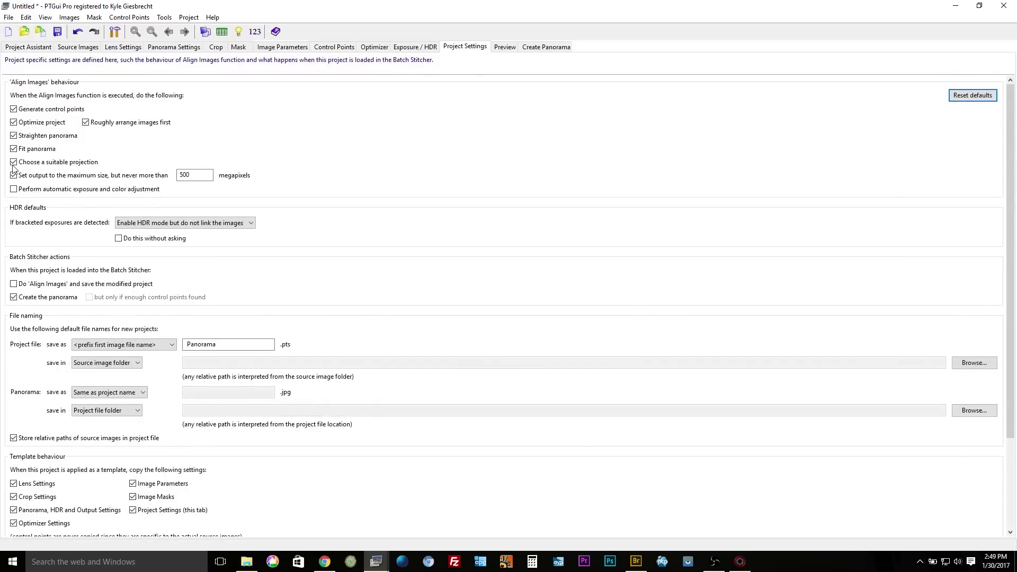
click(13, 162)
click(13, 175)
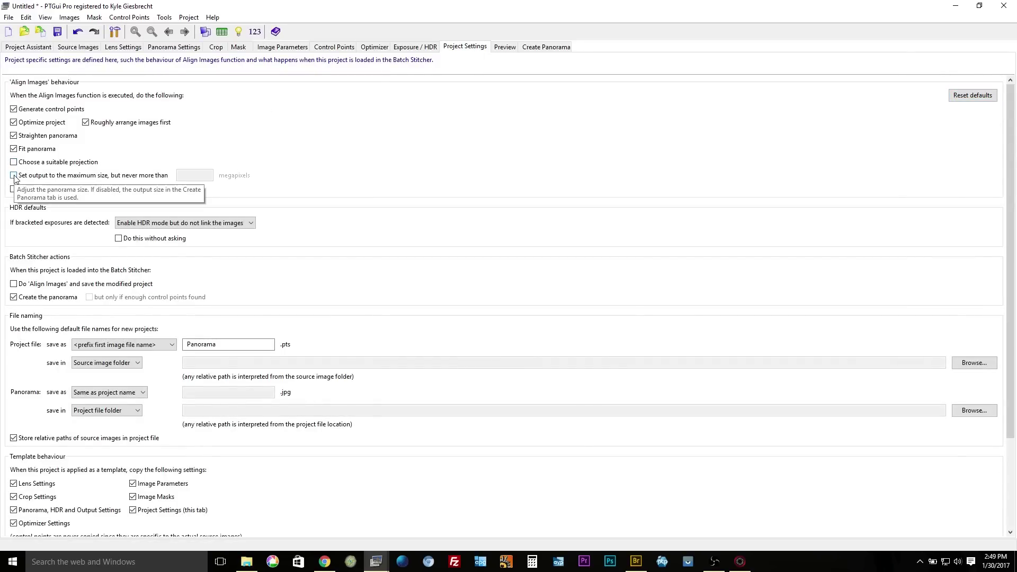
click(14, 284)
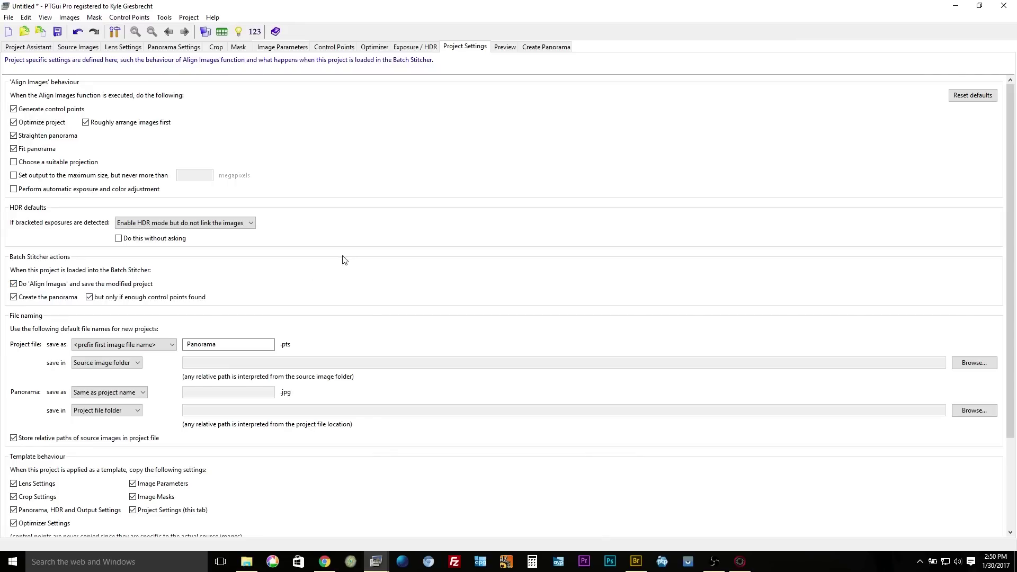
scroll(307, 455, down, 3)
scroll(308, 458, up, 2)
scroll(308, 458, up, 2)
click(505, 46)
click(539, 47)
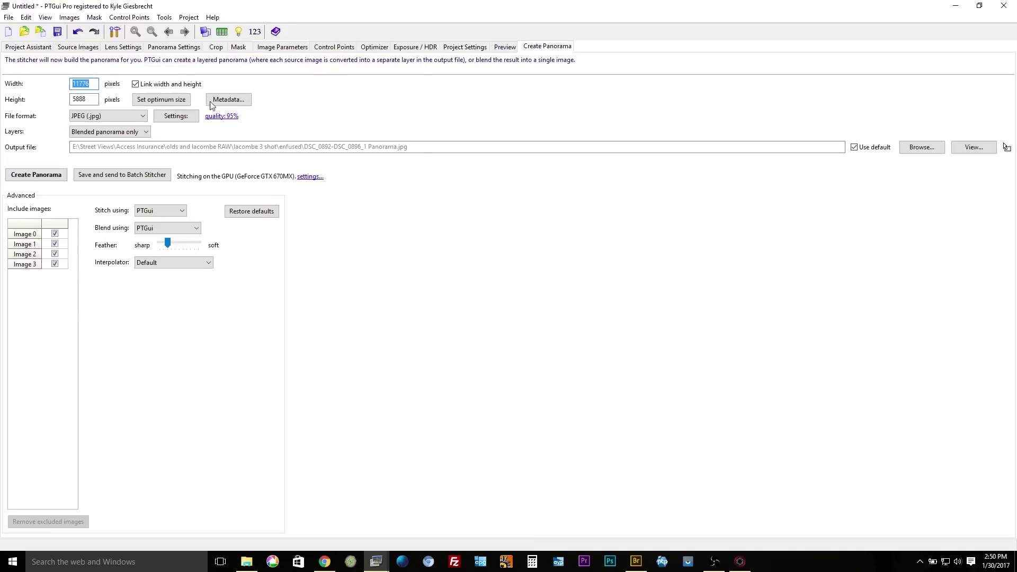
click(78, 83)
drag(79, 83, 94, 82)
text(000)
click(223, 101)
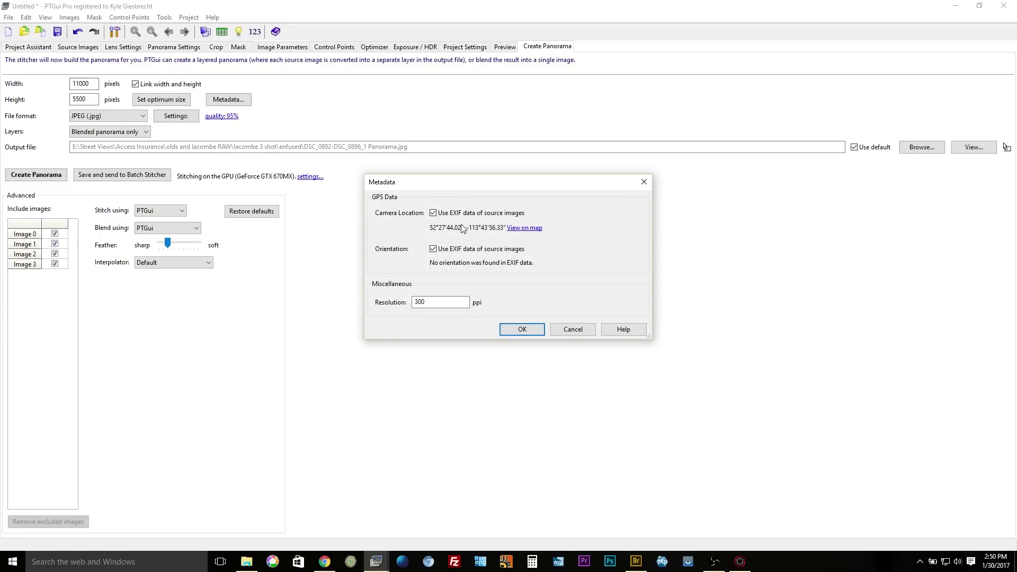
click(439, 214)
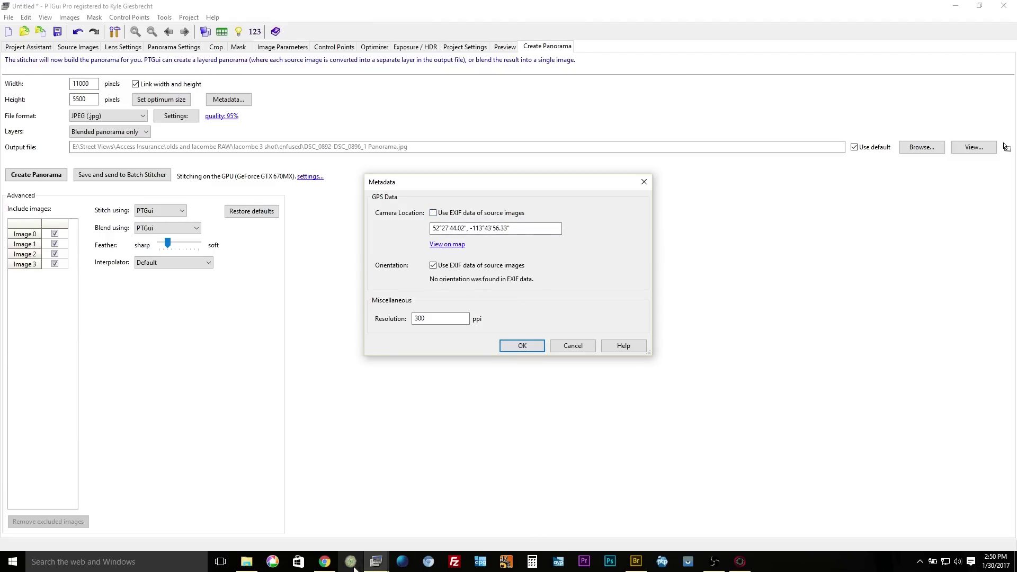
mouse_move(327, 565)
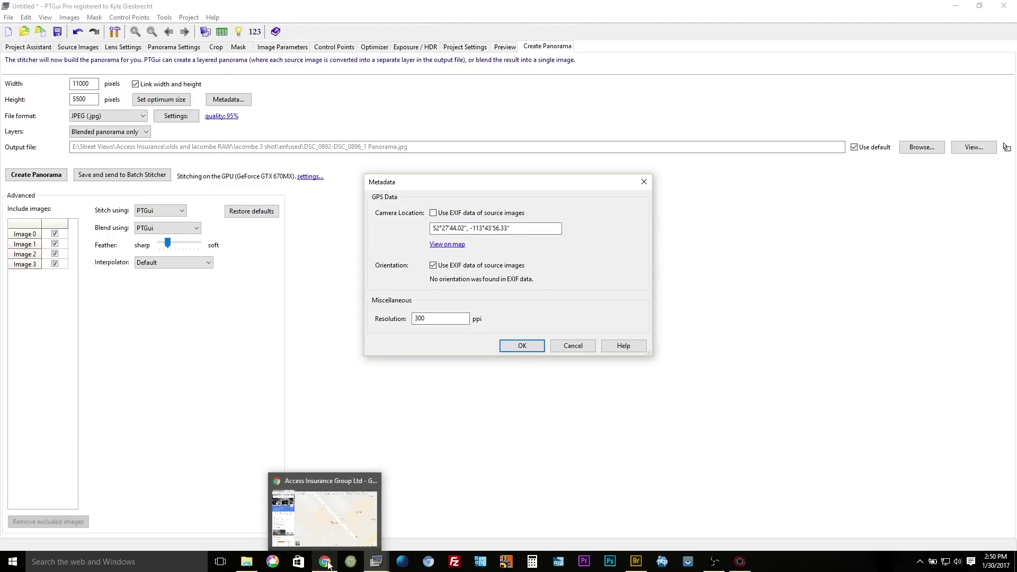
Copy the insurance office's coordinates from the Google Maps URL and return to PTGui's camera location field.
click(323, 518)
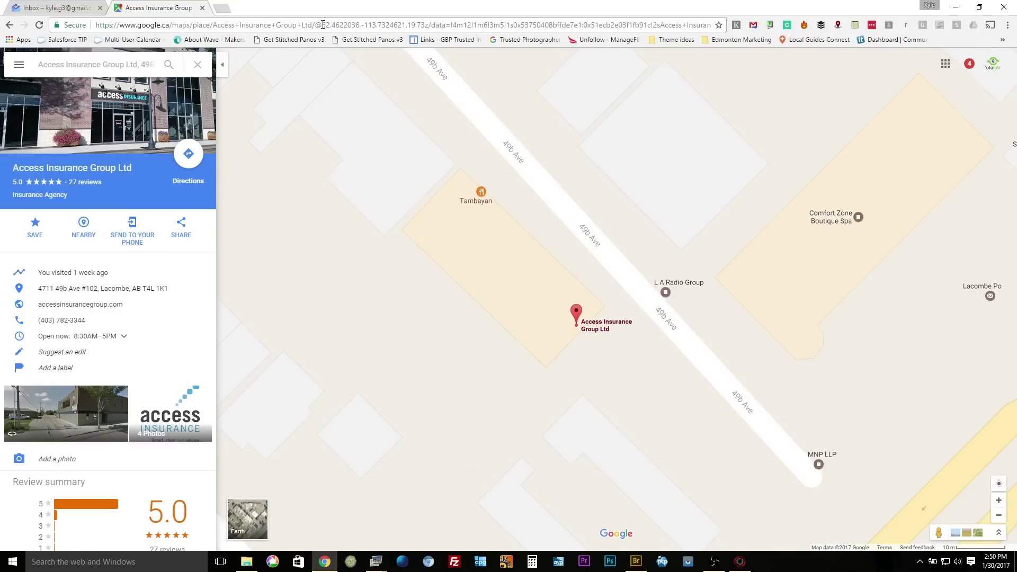
drag(322, 25, 402, 24)
right_click(402, 23)
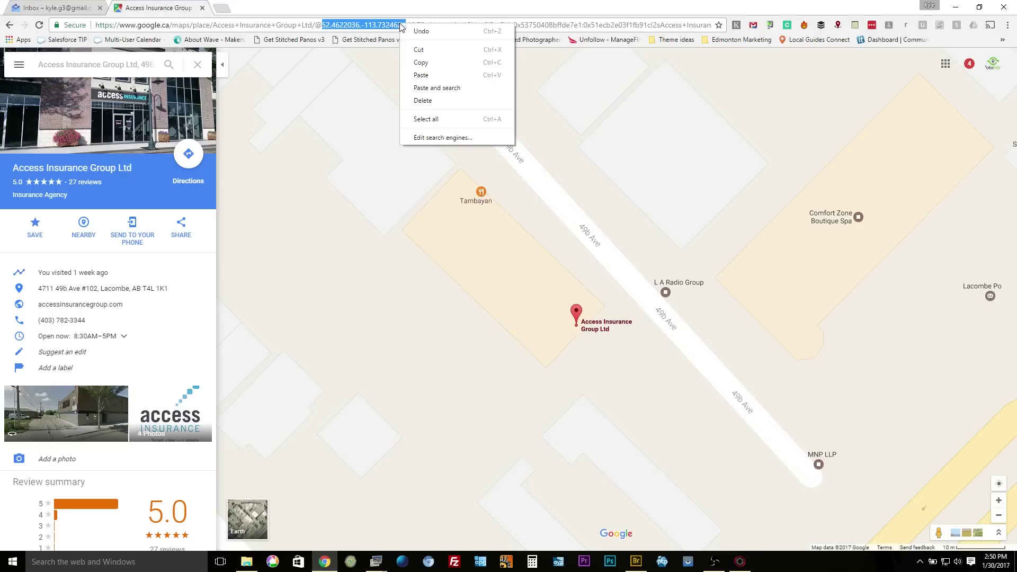
click(433, 62)
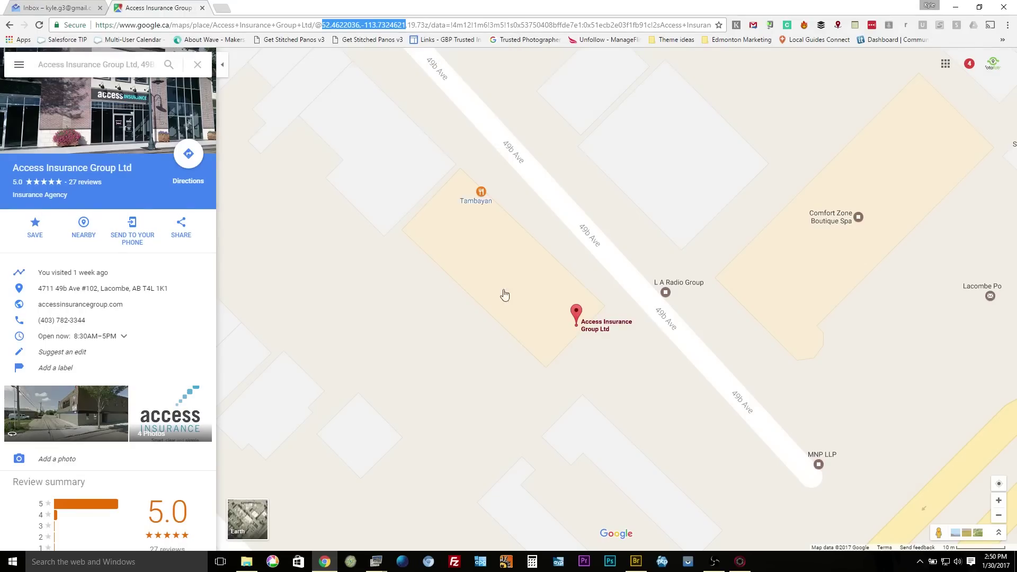
click(376, 561)
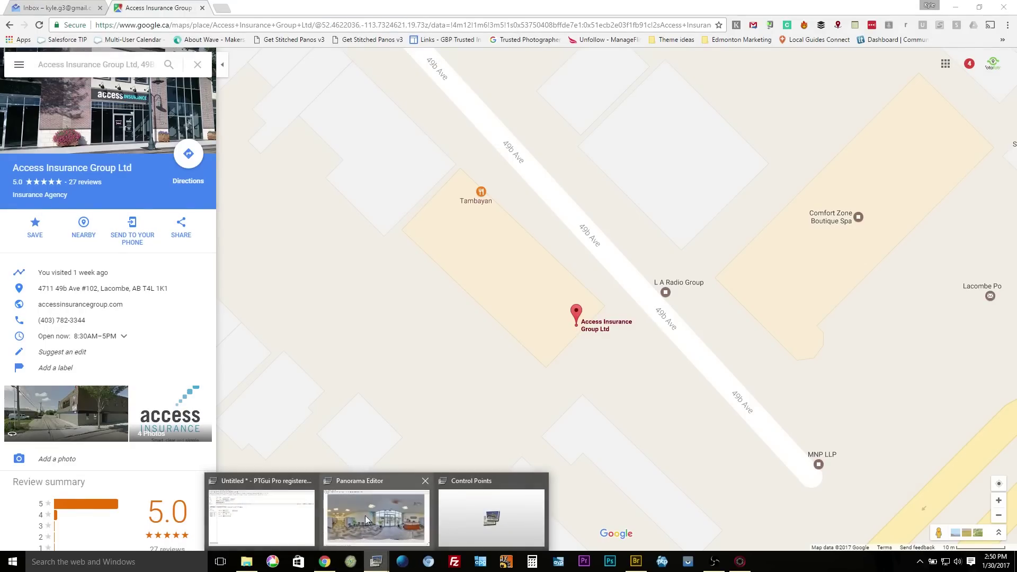
click(289, 512)
drag(509, 228, 431, 227)
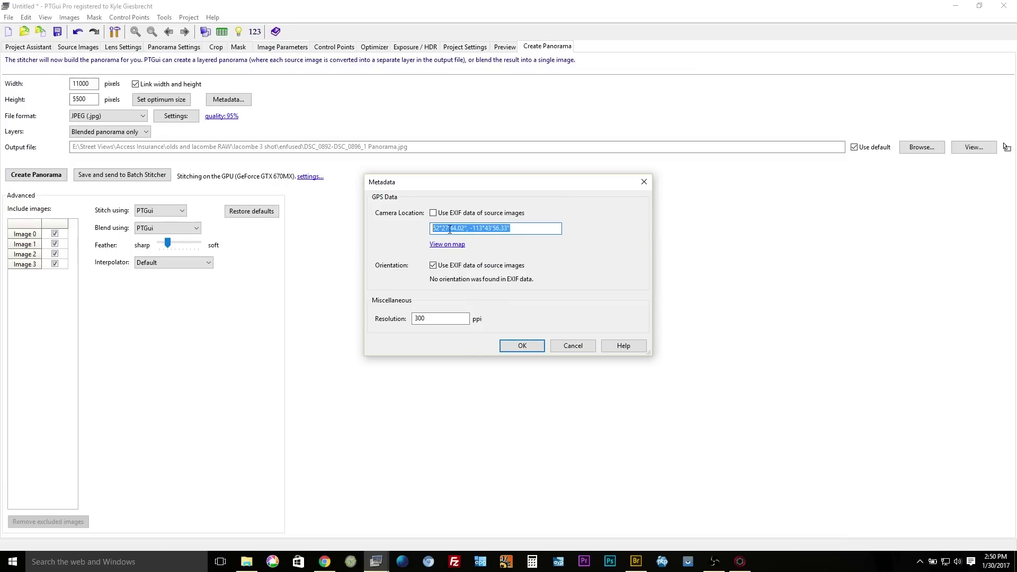
Paste the copied coordinates as the camera location and confirm the metadata.
right_click(450, 229)
click(509, 275)
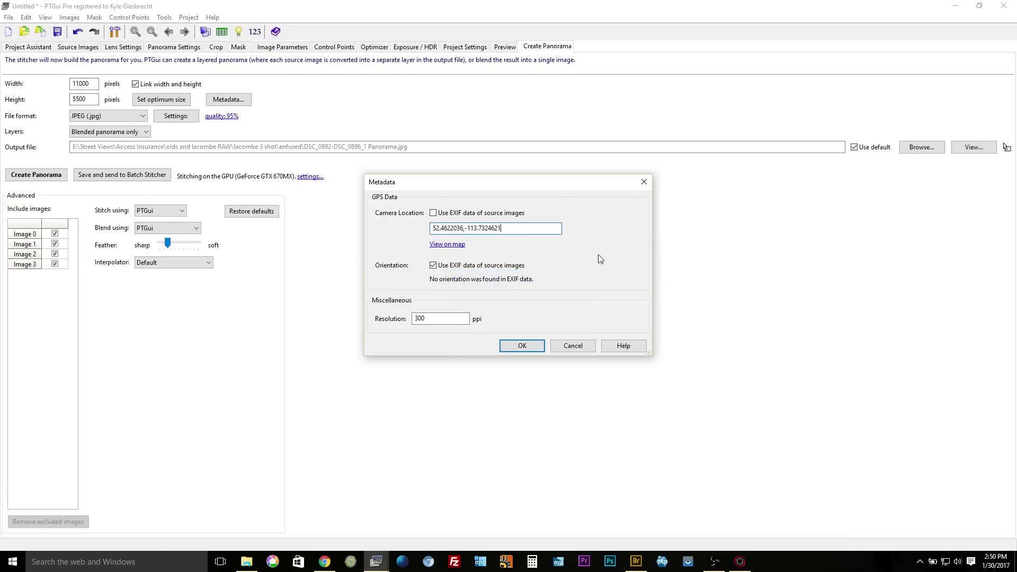
click(524, 346)
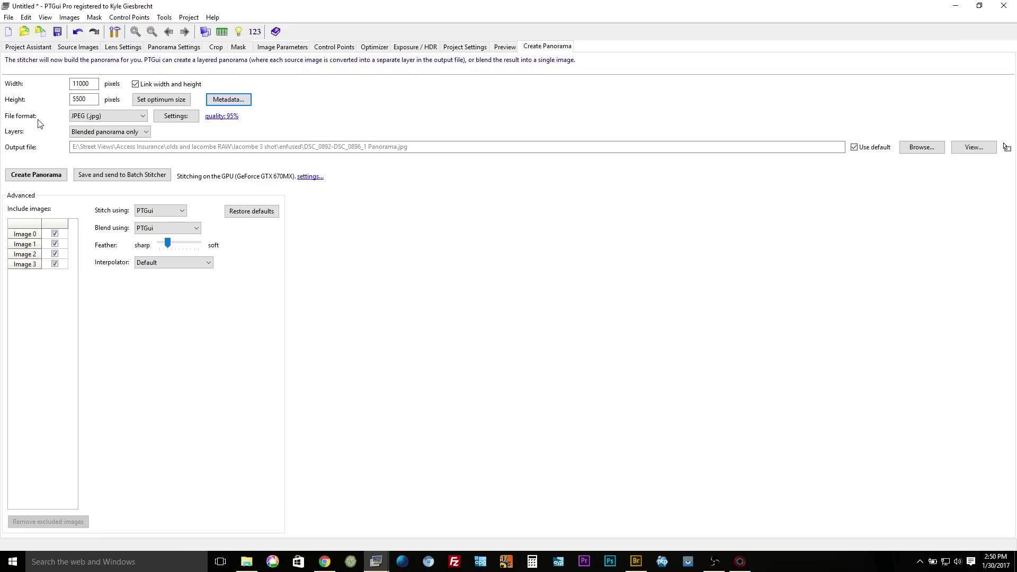
In the Batch Builder, use the current project as the template for new projects.
click(165, 18)
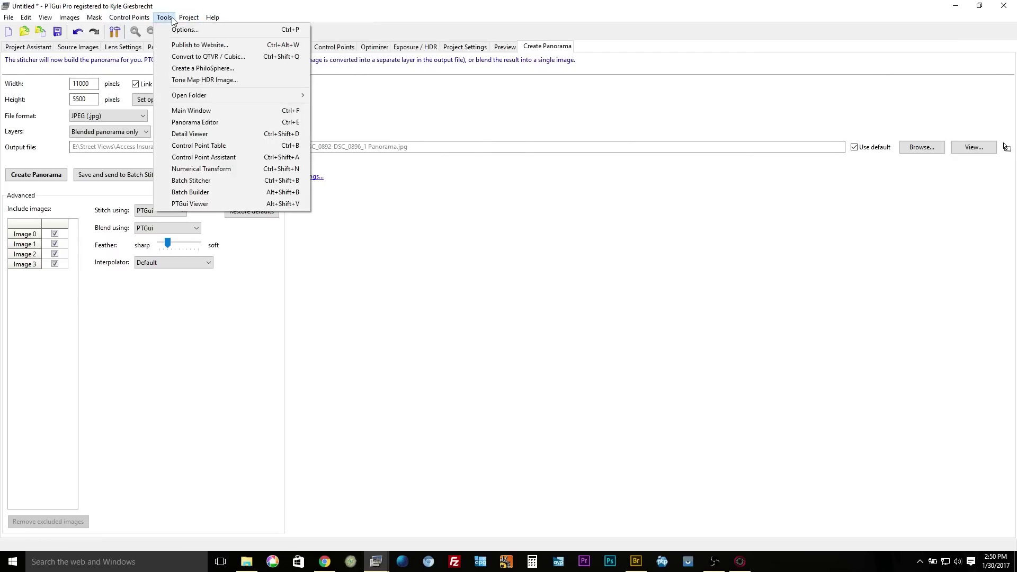
click(191, 192)
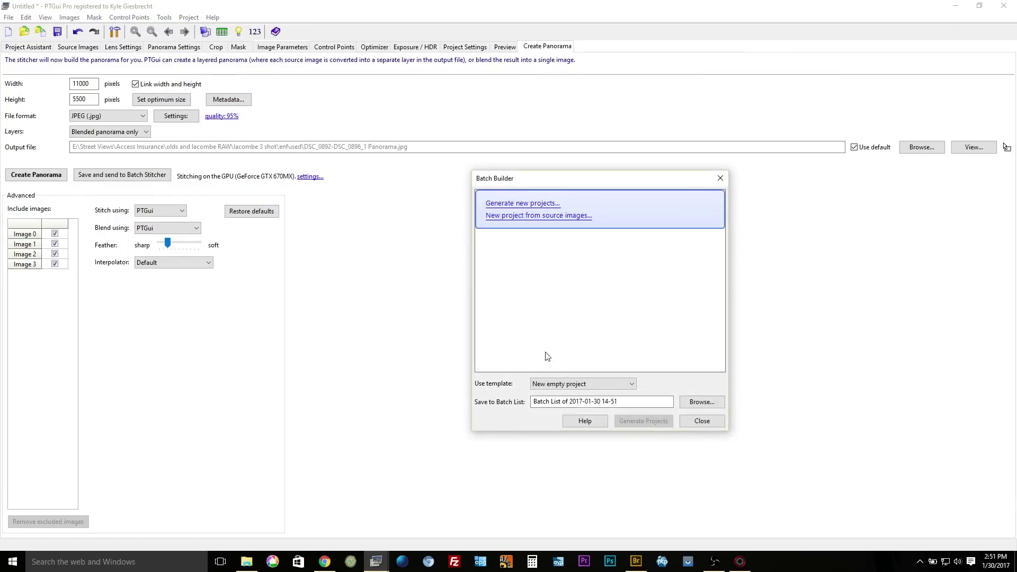
click(572, 383)
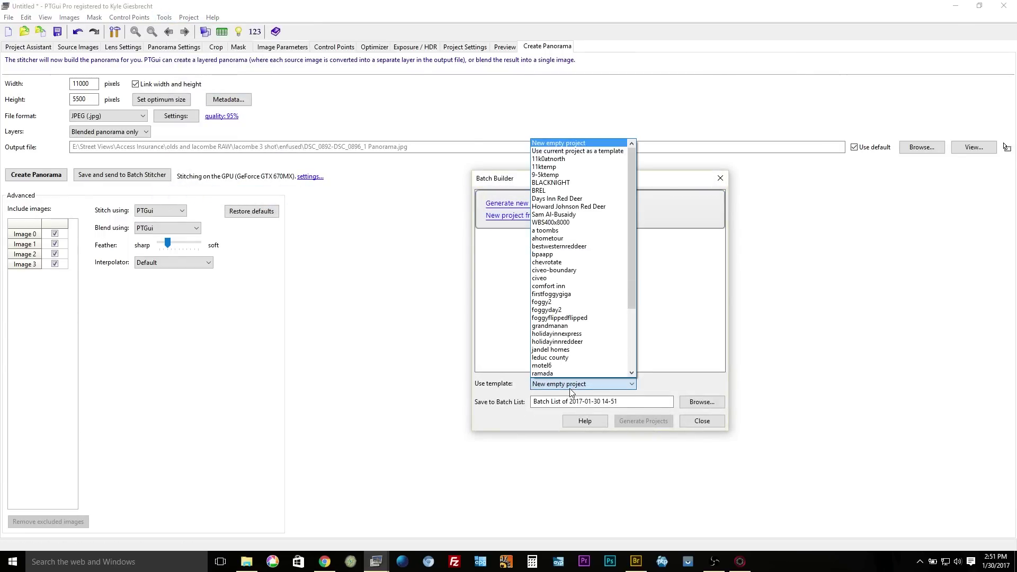
click(577, 152)
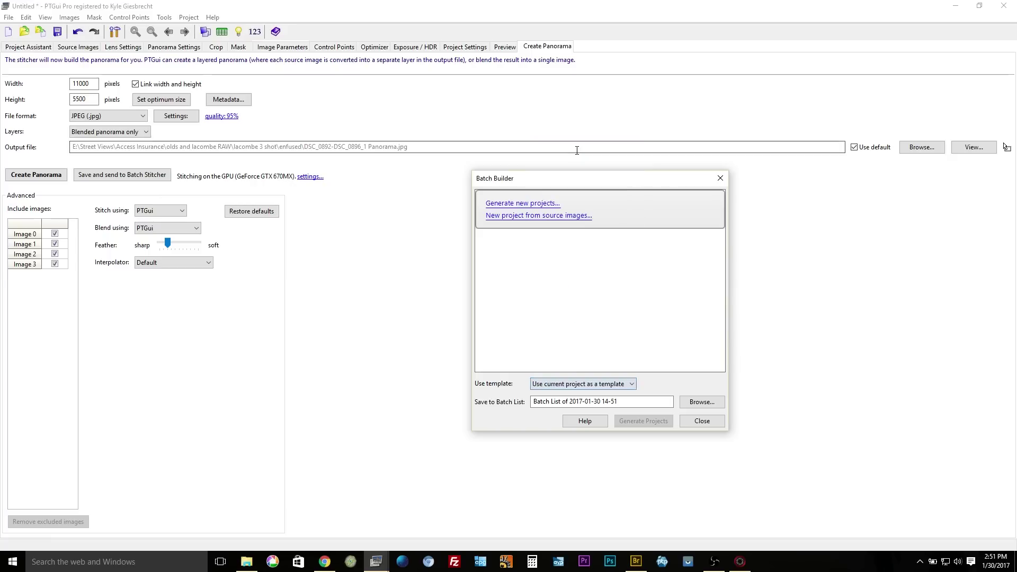
click(507, 204)
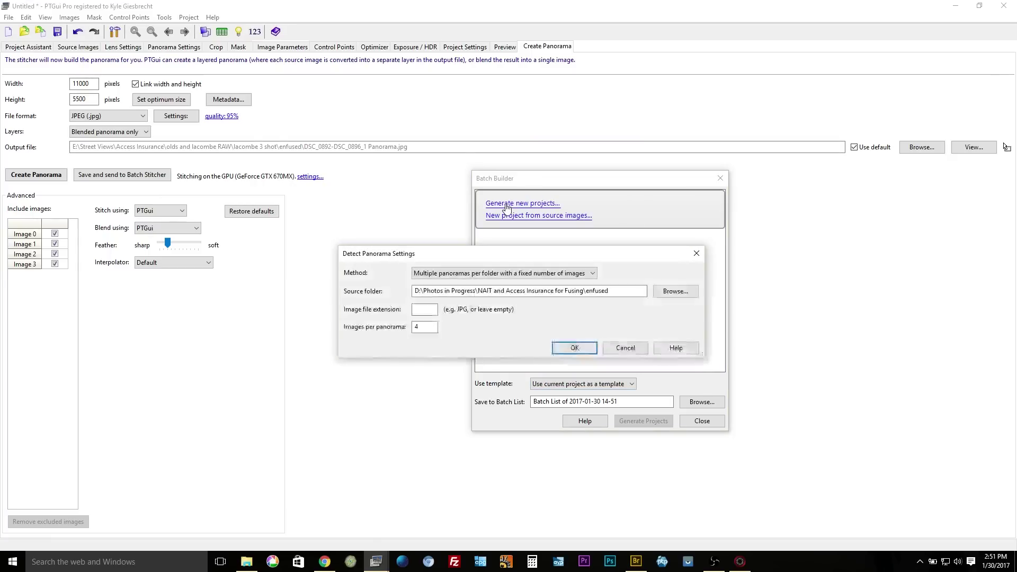
Generate projects of 4 images each from the enfused folder and send them to batch stitching.
click(675, 291)
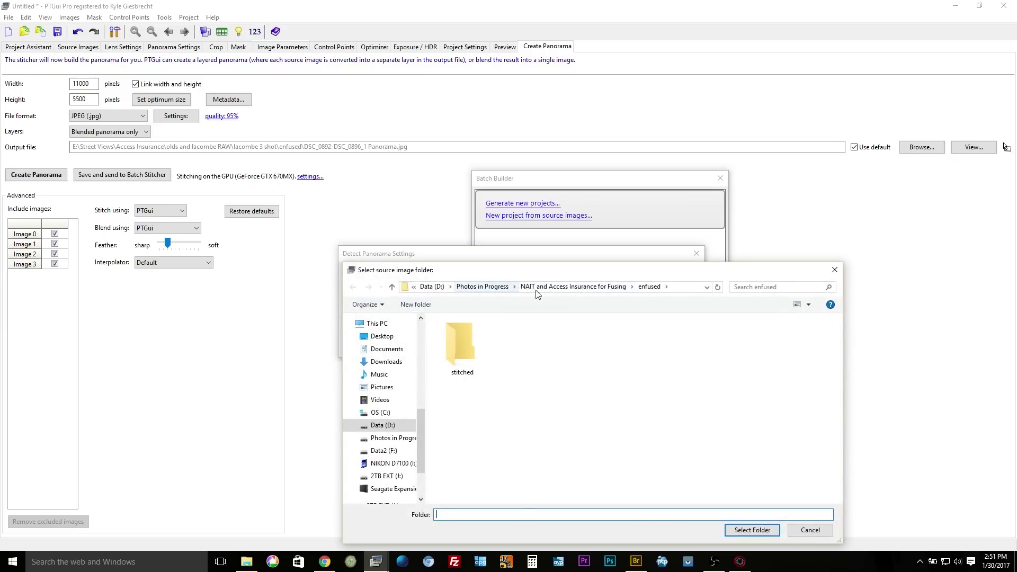
click(479, 288)
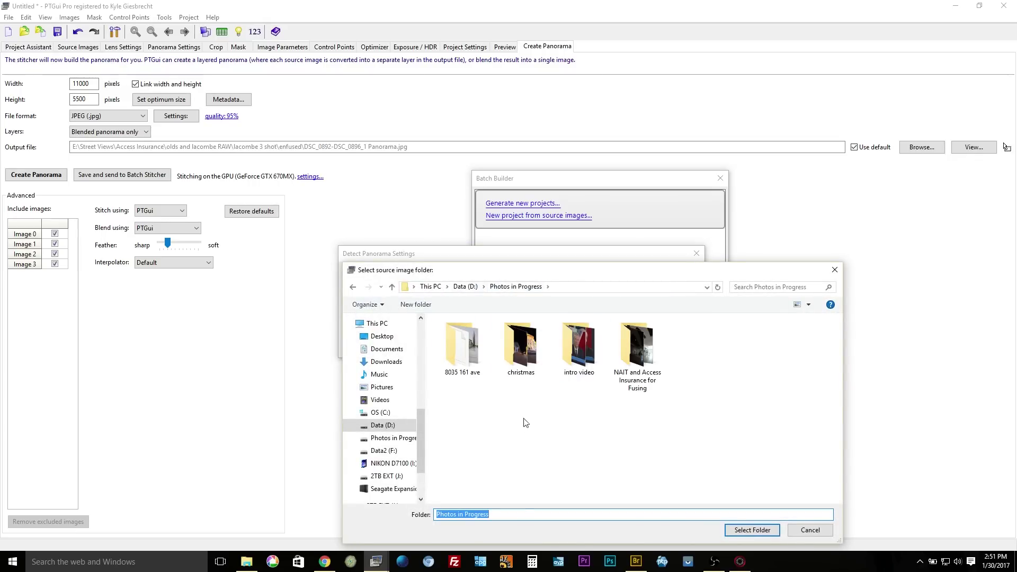
click(385, 443)
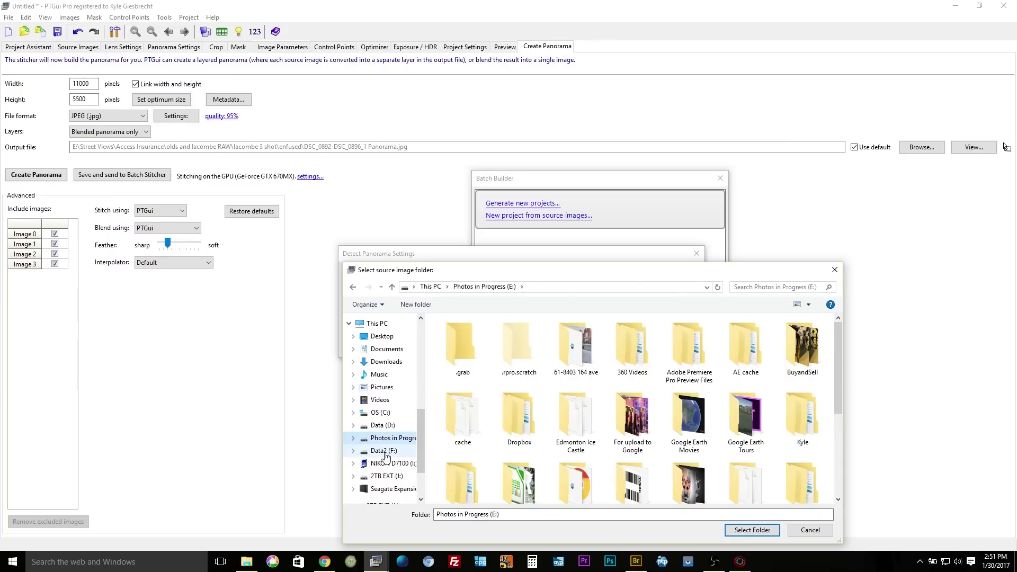
scroll(749, 484, down, 5)
key(alt+Left)
key(alt+Left)
key(alt+Left)
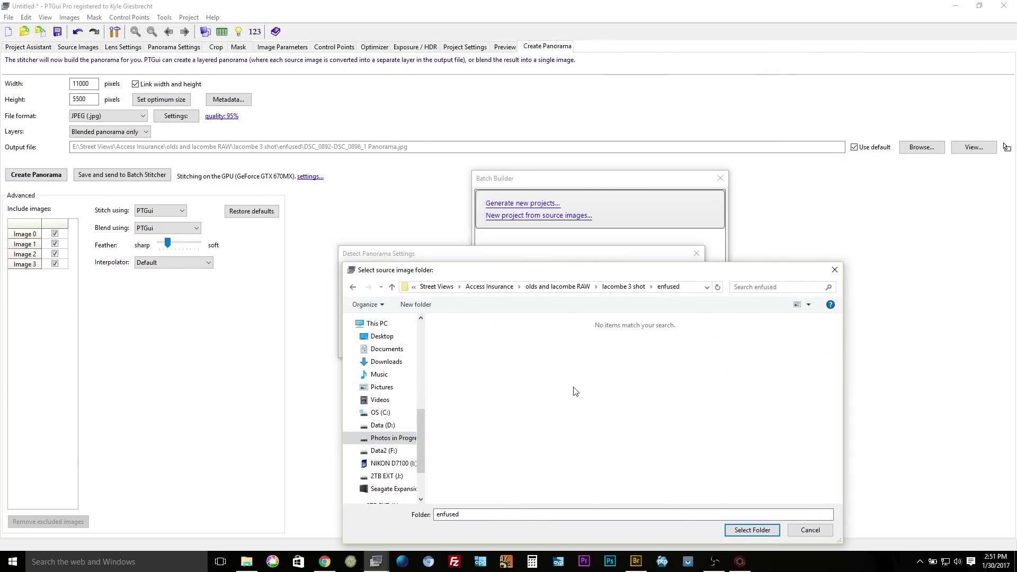
click(755, 531)
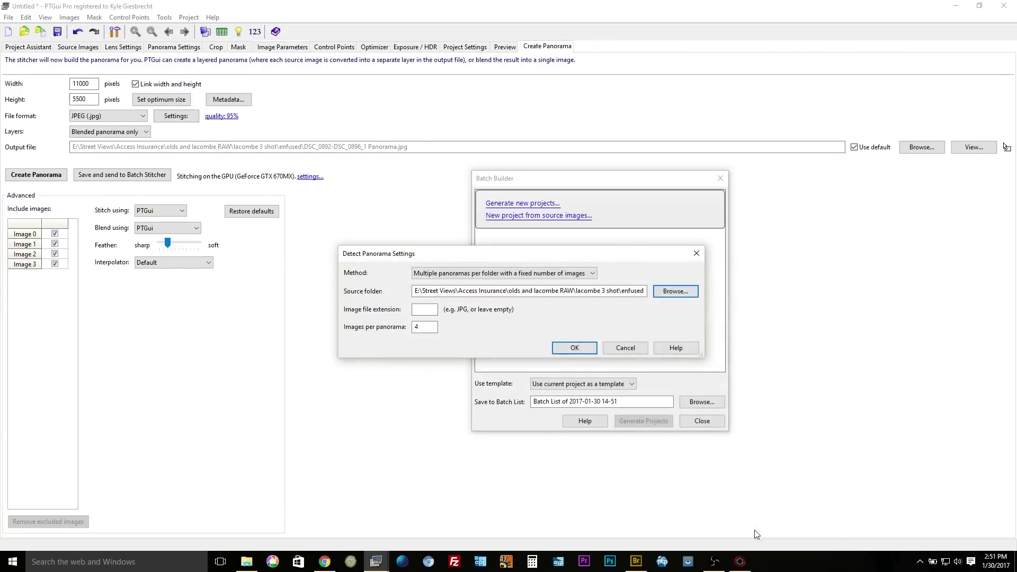
click(561, 344)
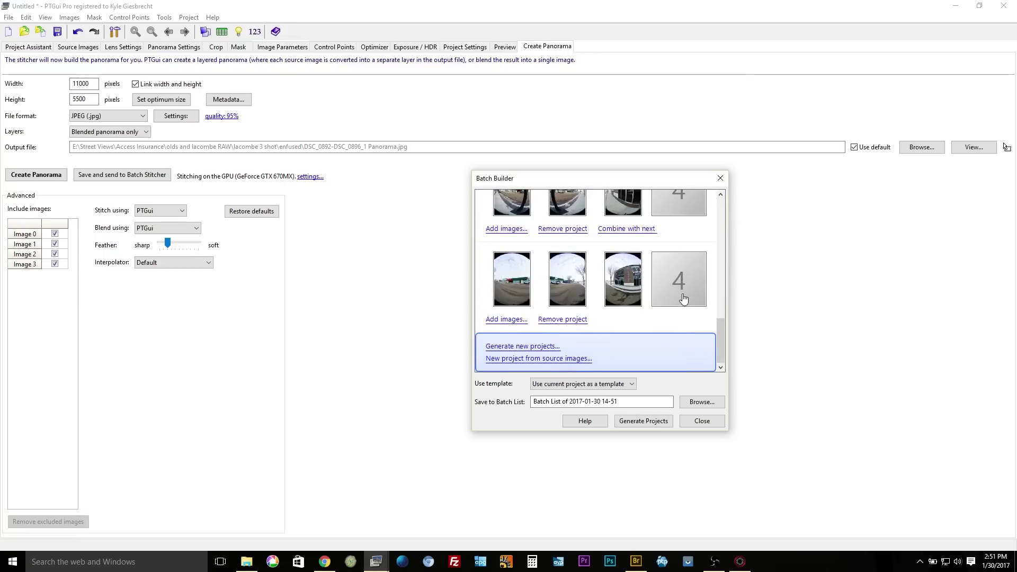
mouse_move(727, 334)
mouse_down()
mouse_move(732, 198)
mouse_move(725, 334)
mouse_up()
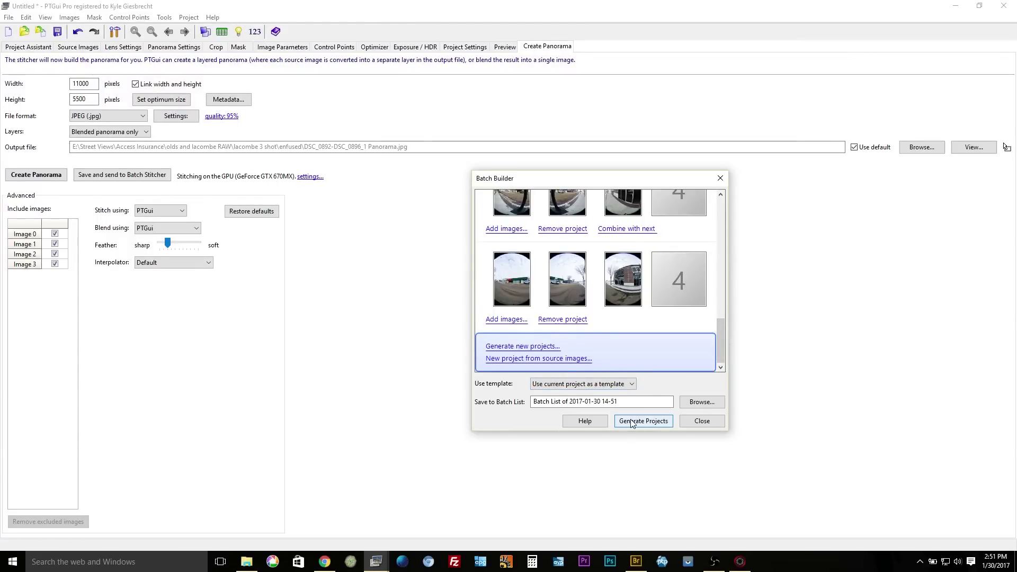
click(647, 420)
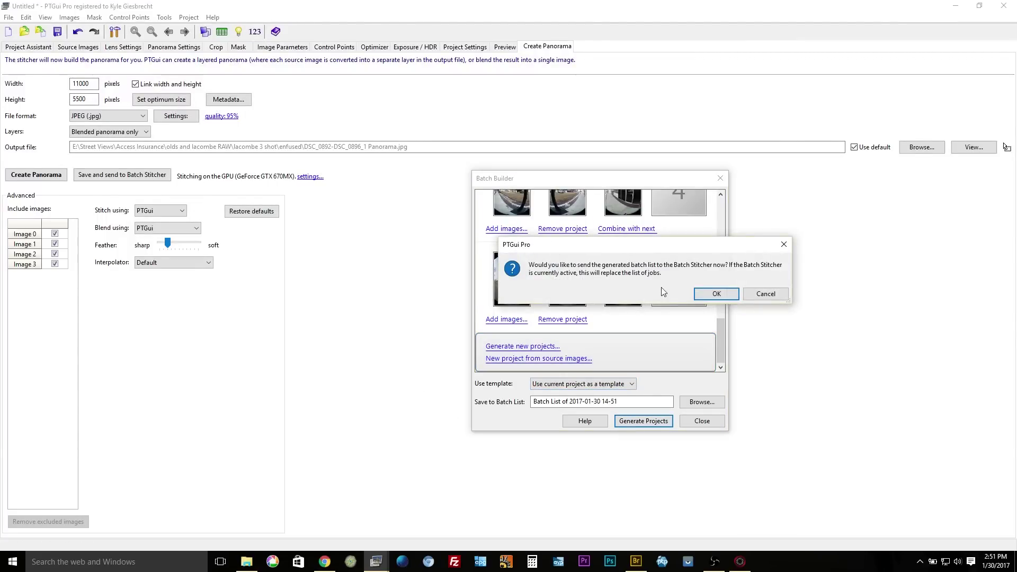
key(Return)
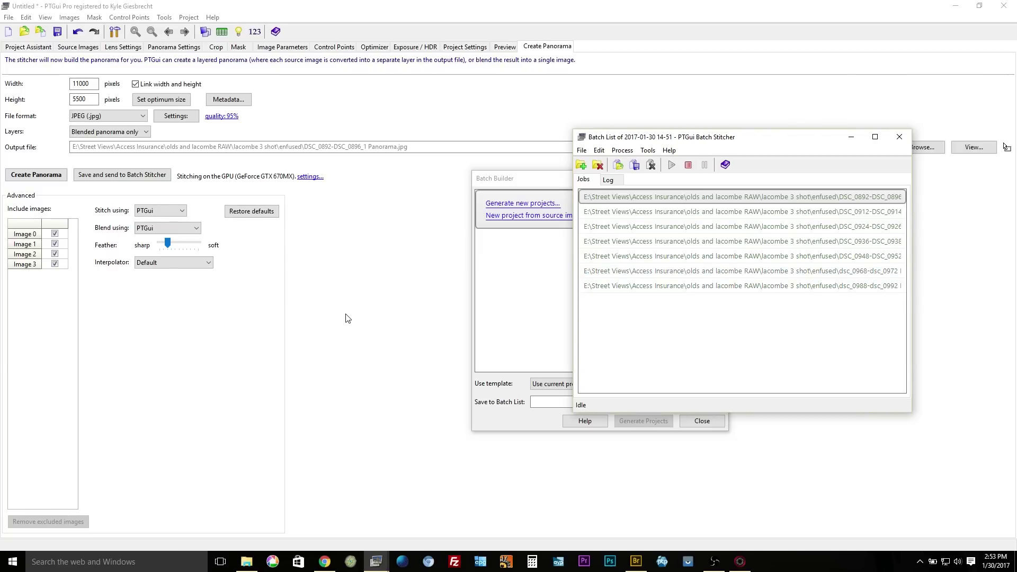
click(246, 562)
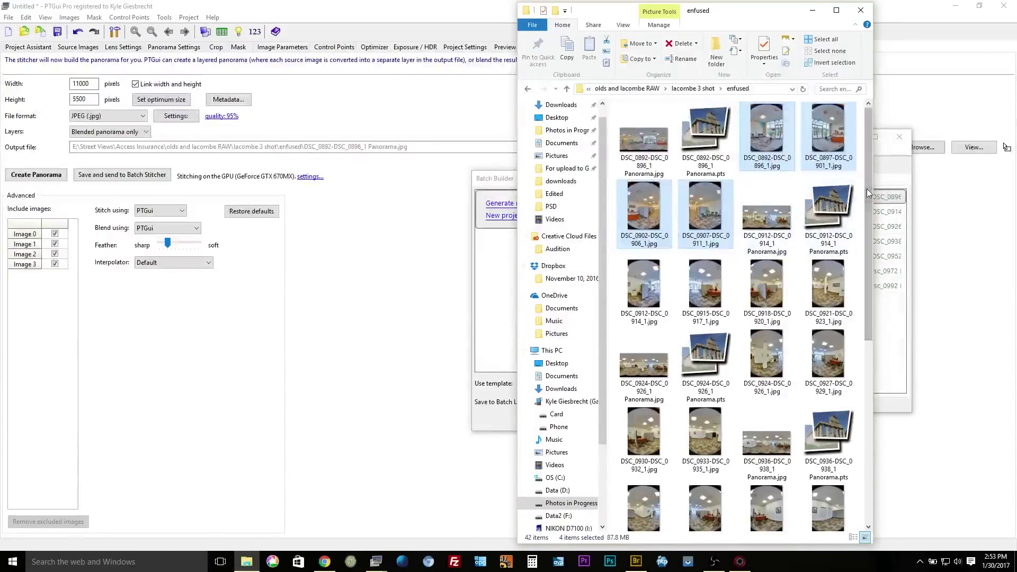
Create a new folder named 'stitched' inside the enfused folder.
drag(872, 190, 973, 192)
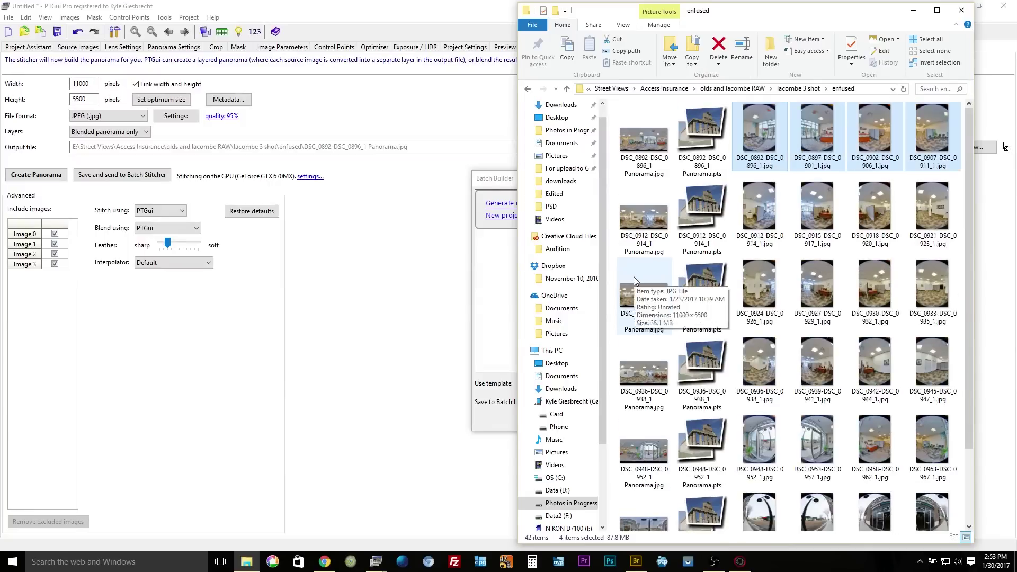
click(770, 53)
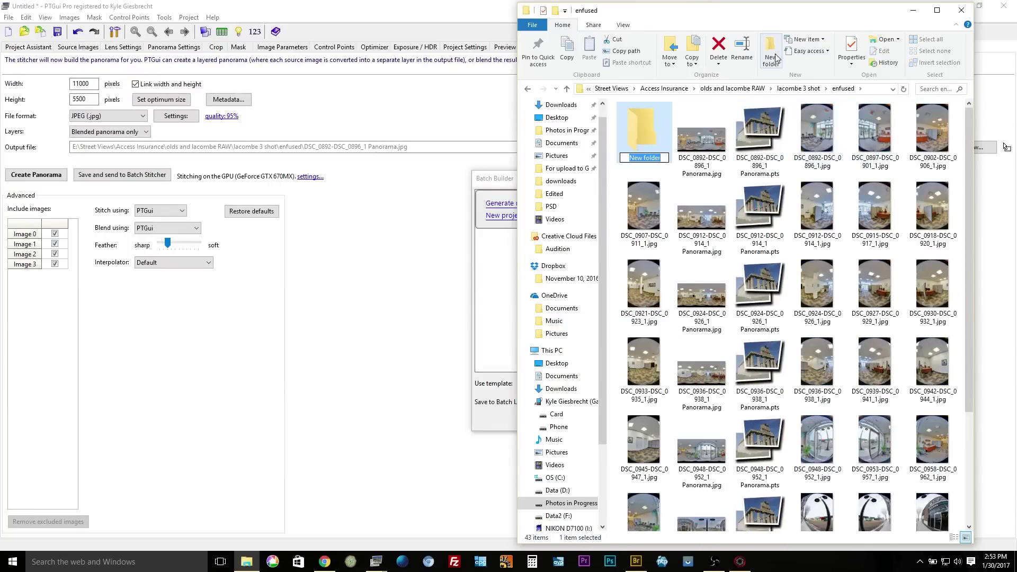
text(stitched)
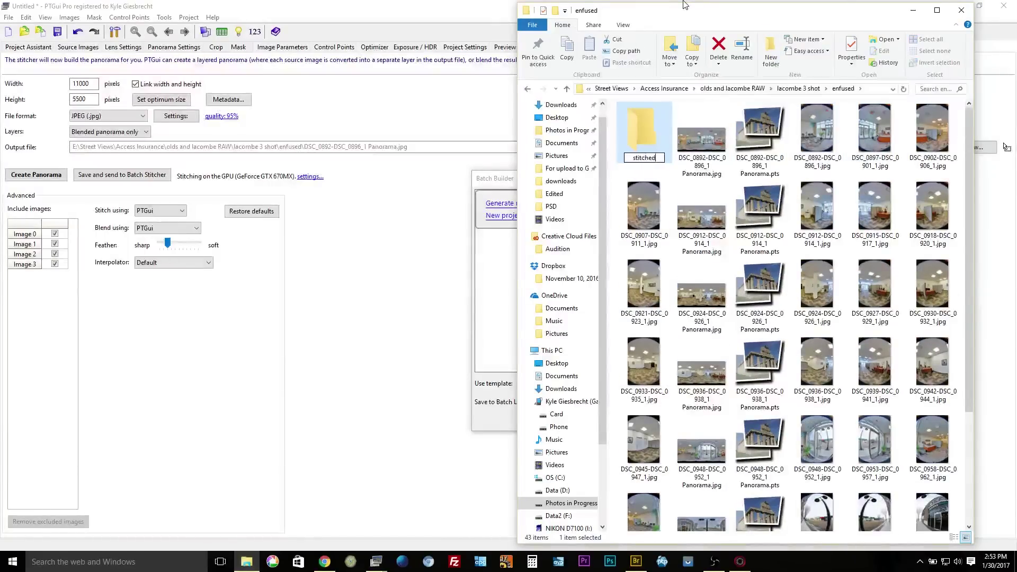
key(Return)
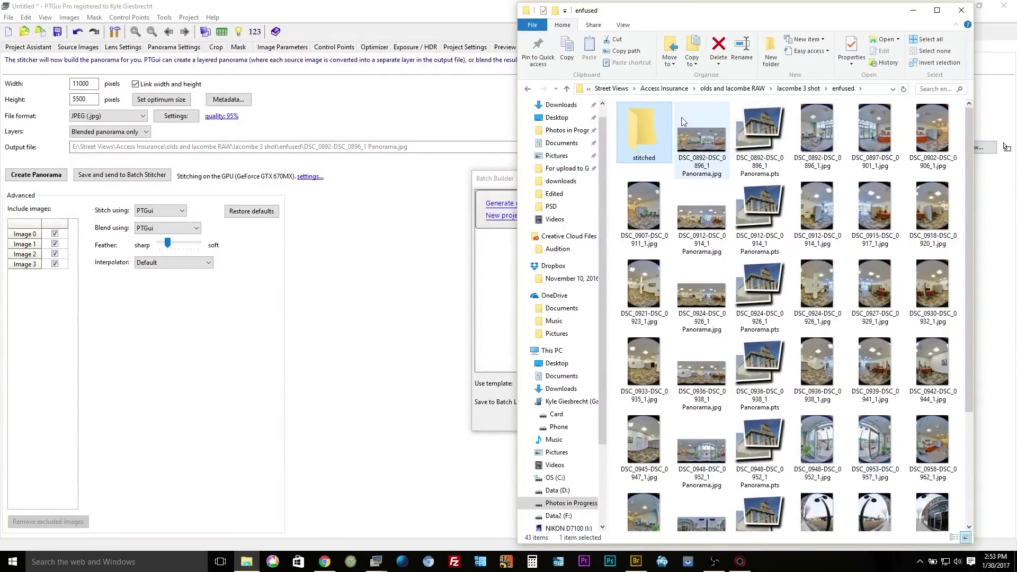
Move the seven Panorama.jpg files into 'stitched' and open the first panorama.
key(super+Up)
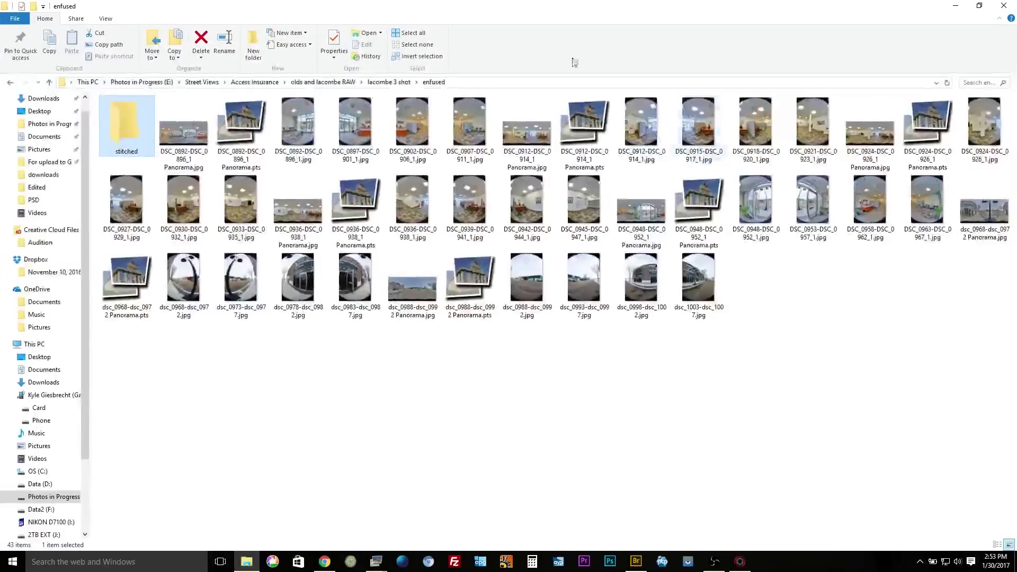
click(979, 6)
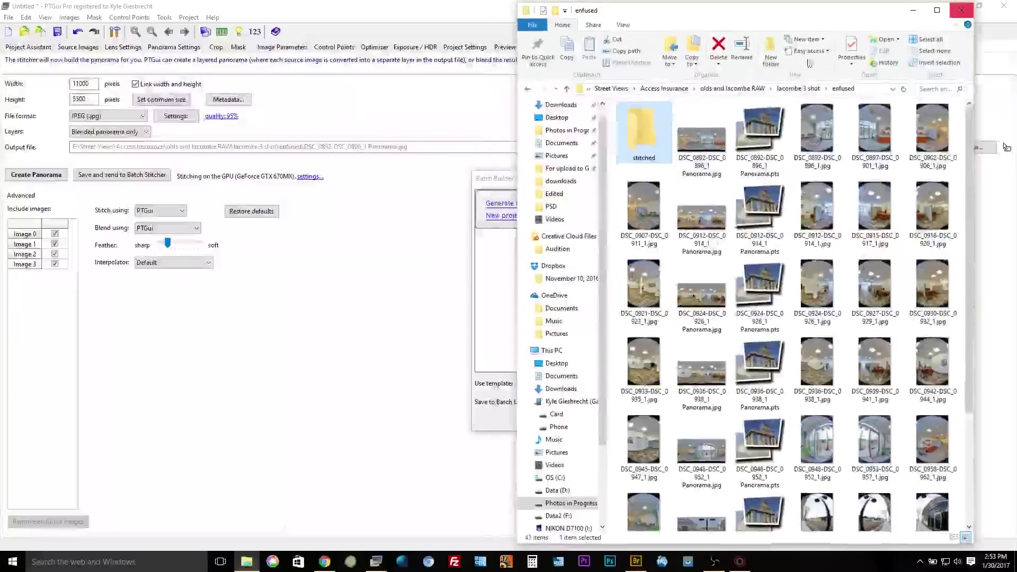
click(692, 104)
drag(696, 112, 714, 566)
scroll(723, 421, up, 3)
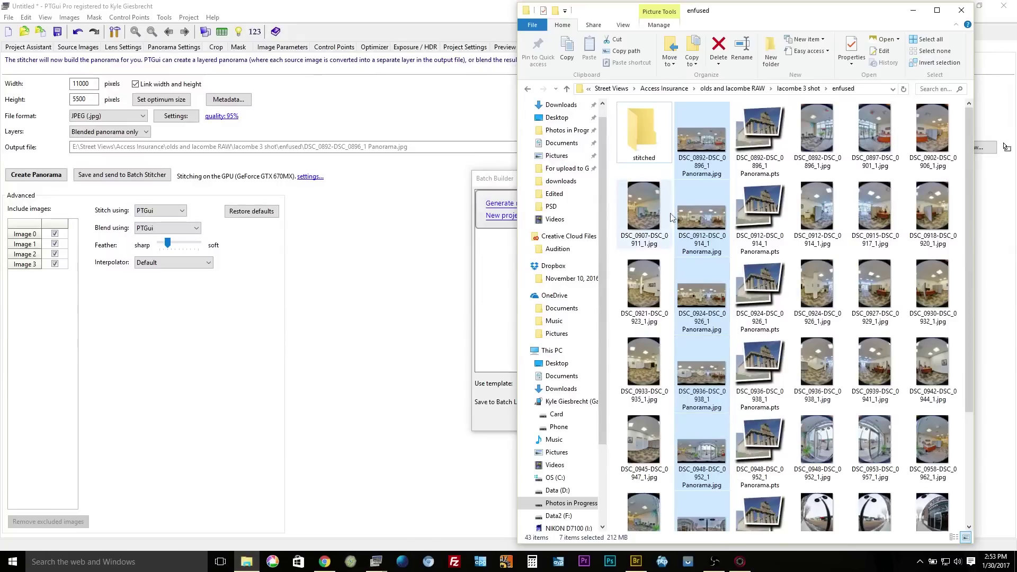
drag(713, 158, 641, 145)
click(641, 143)
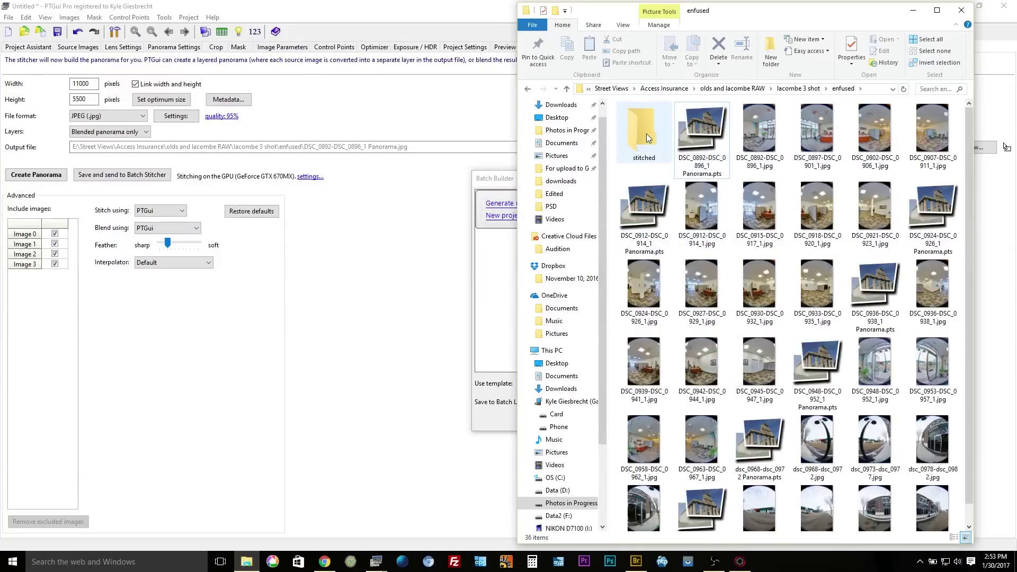
double_click(646, 143)
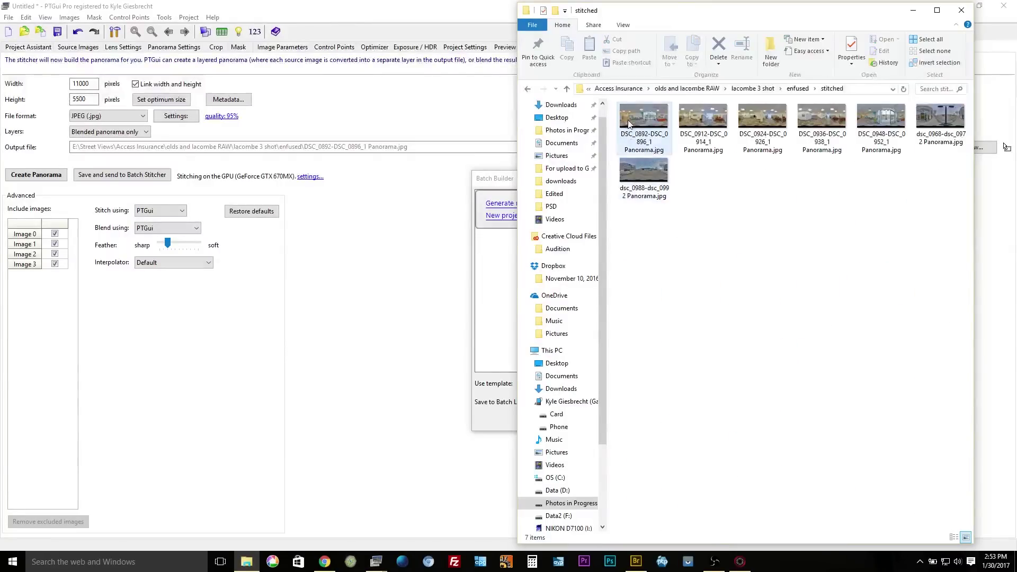
double_click(628, 119)
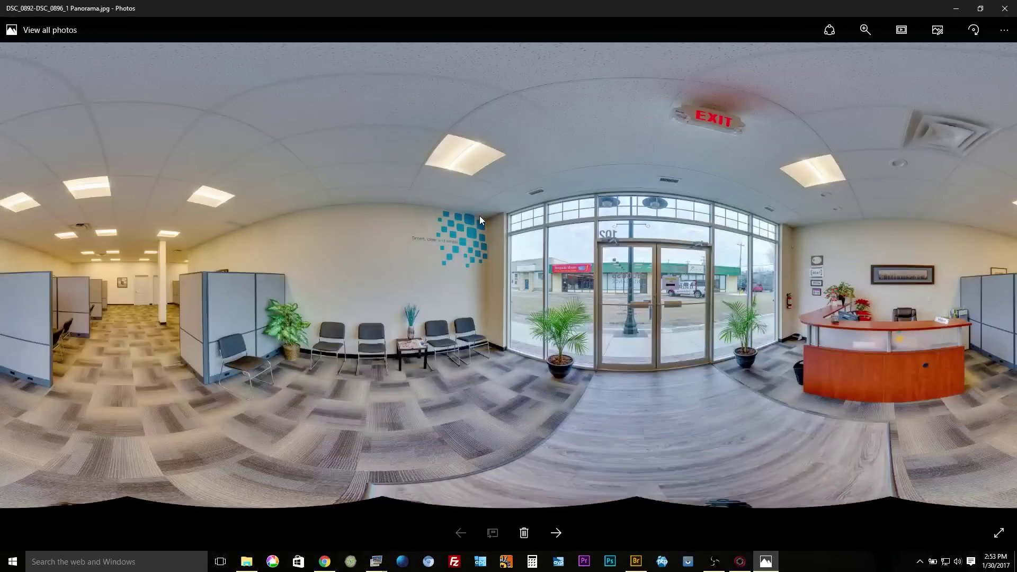
Page through the stitched panoramas to the final street scene, then close Photos.
key(Right)
key(Left)
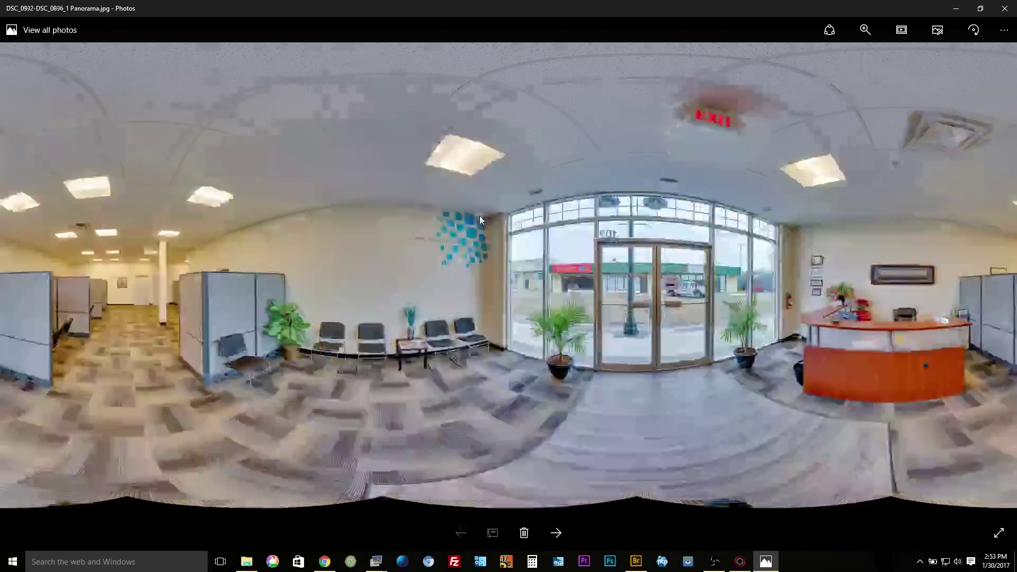
key(Right)
key(Left)
key(Right)
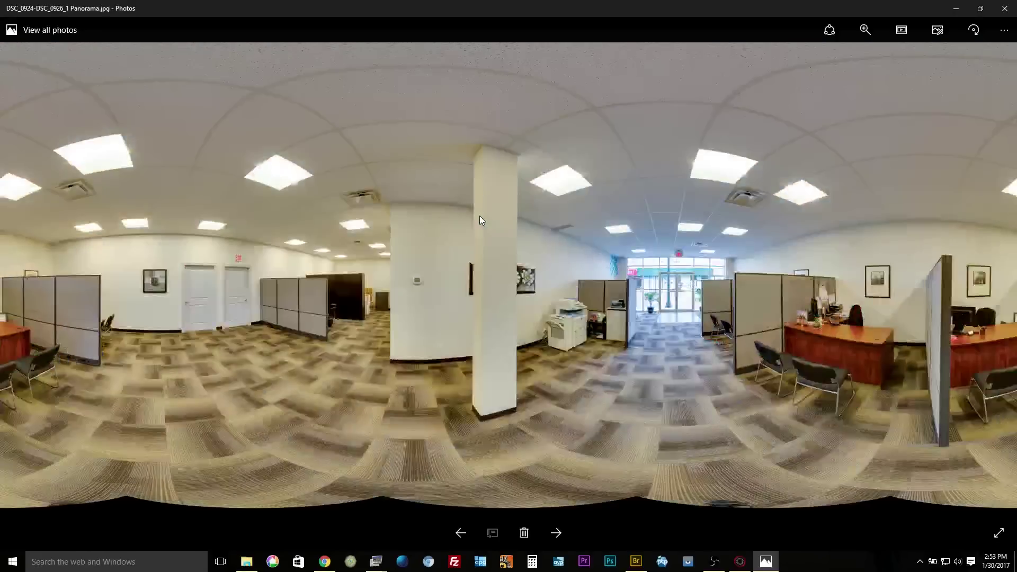
key(Left)
key(Right)
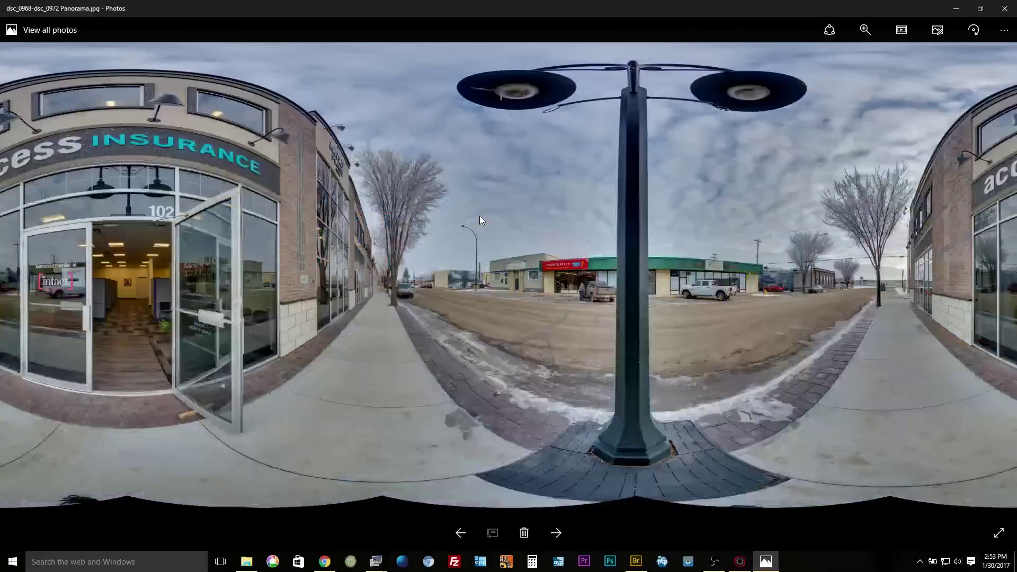
click(1004, 8)
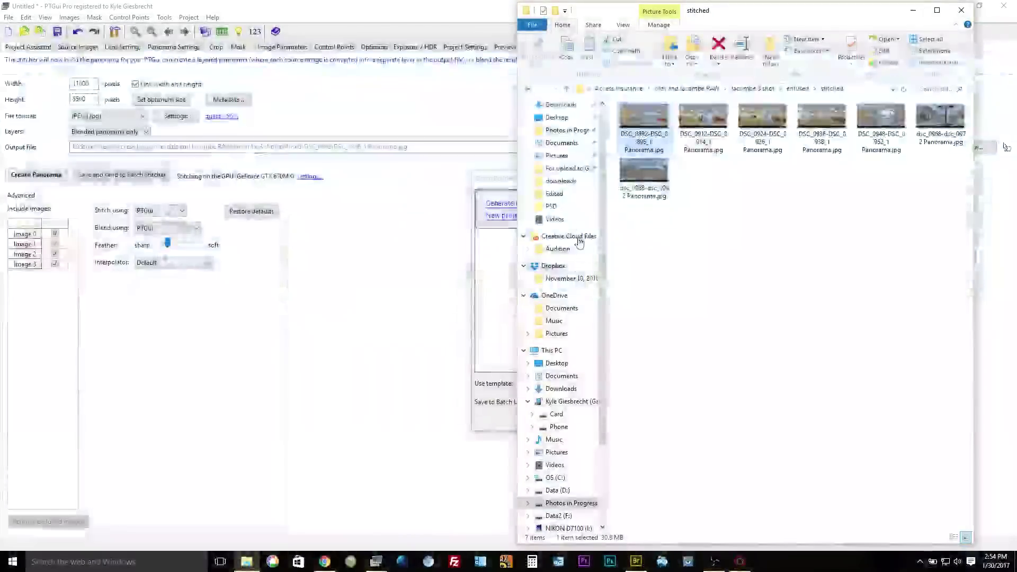
click(688, 239)
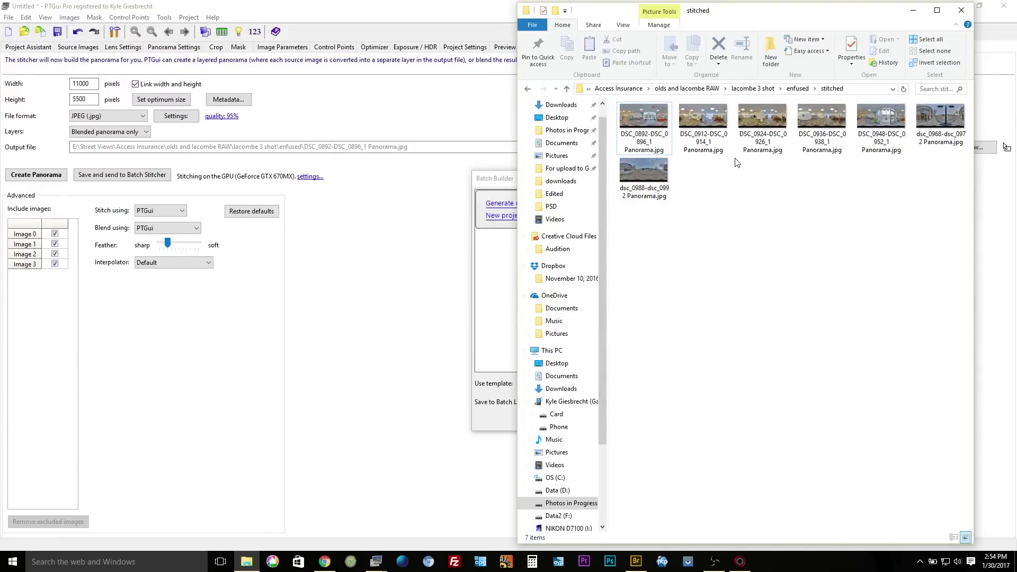
Create a Google Drive folder named 'SV Access Insurance Lacombe'.
click(325, 563)
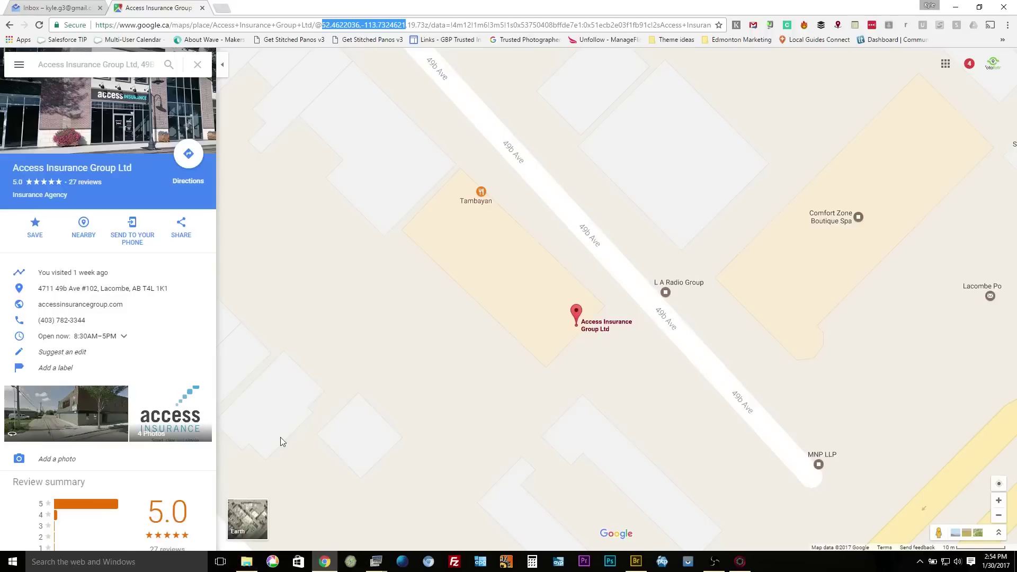
click(945, 63)
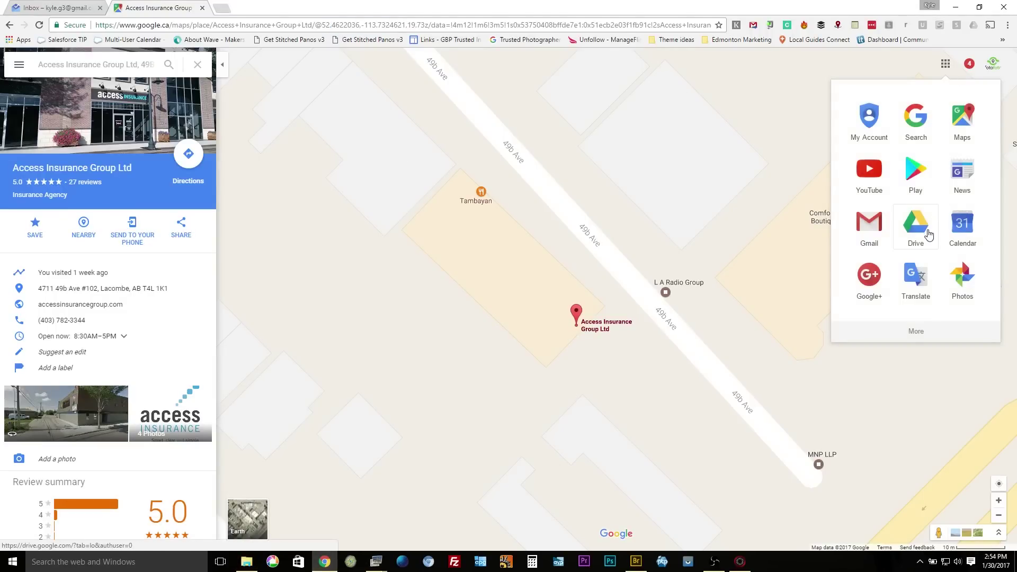
click(926, 233)
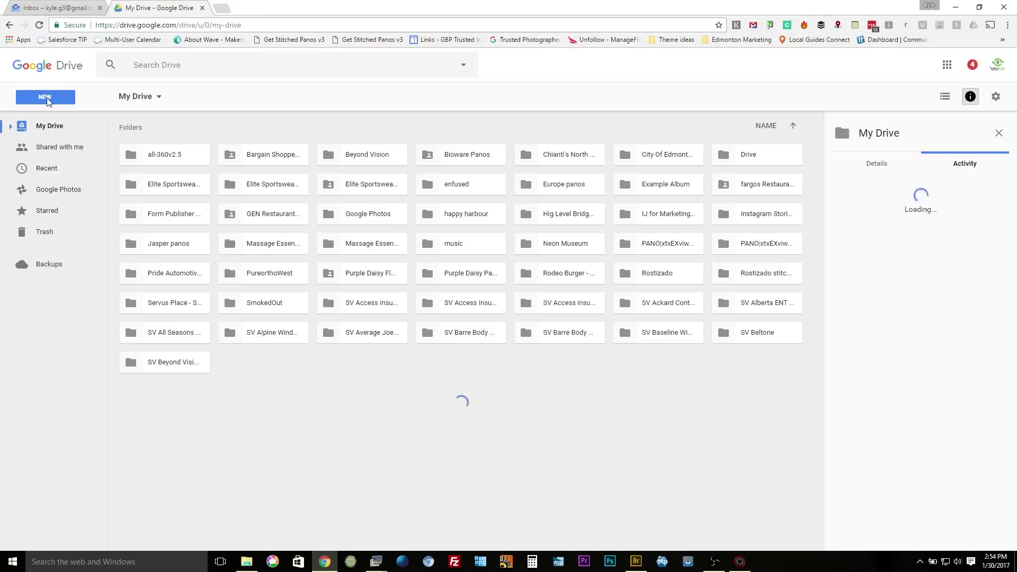
click(45, 97)
click(48, 106)
text(SV Access Insurance Lacombe)
key(Return)
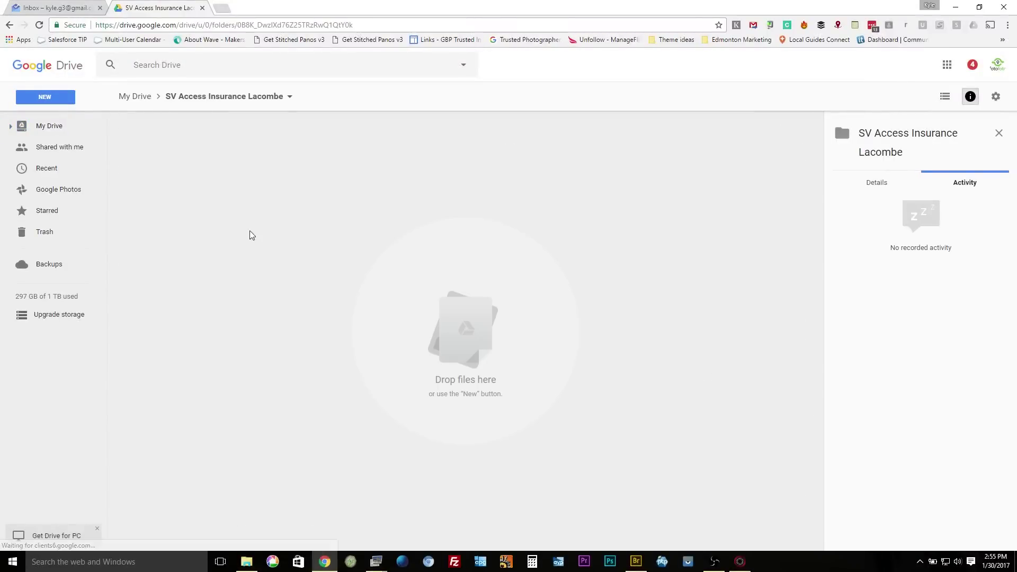
Upload the seven stitched panoramas from Explorer into the new Drive folder.
click(246, 561)
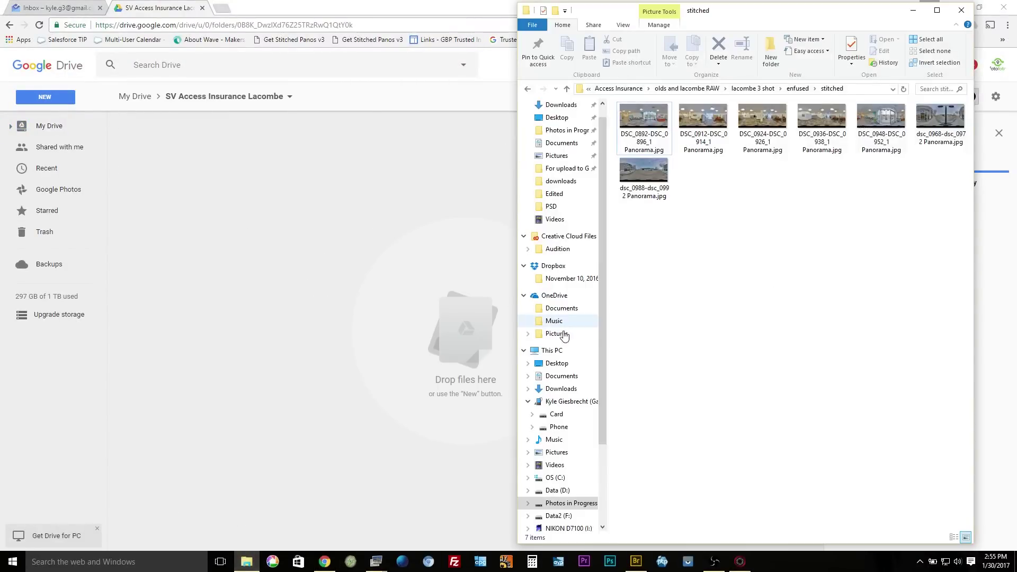
drag(941, 204, 351, 256)
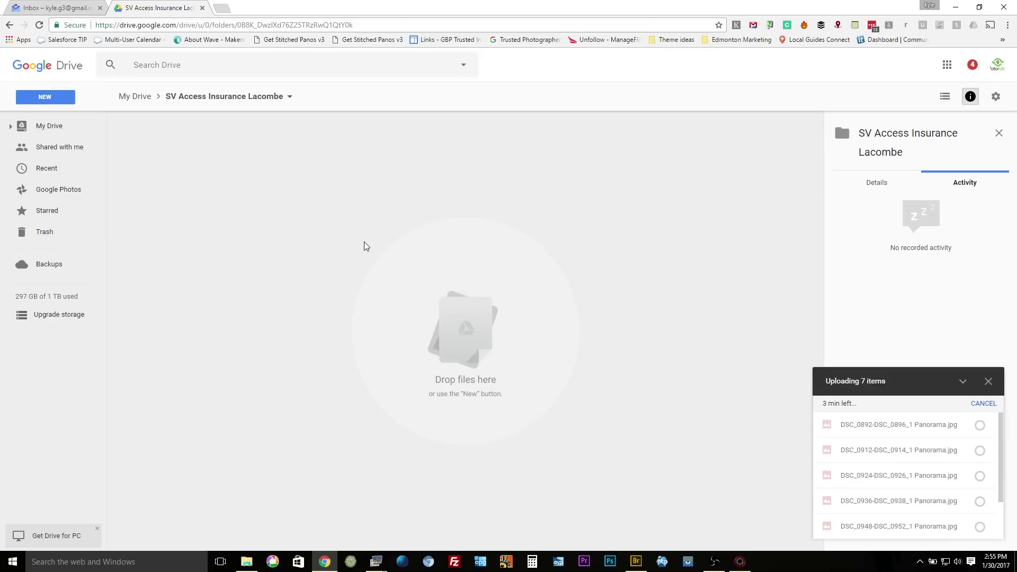
click(221, 8)
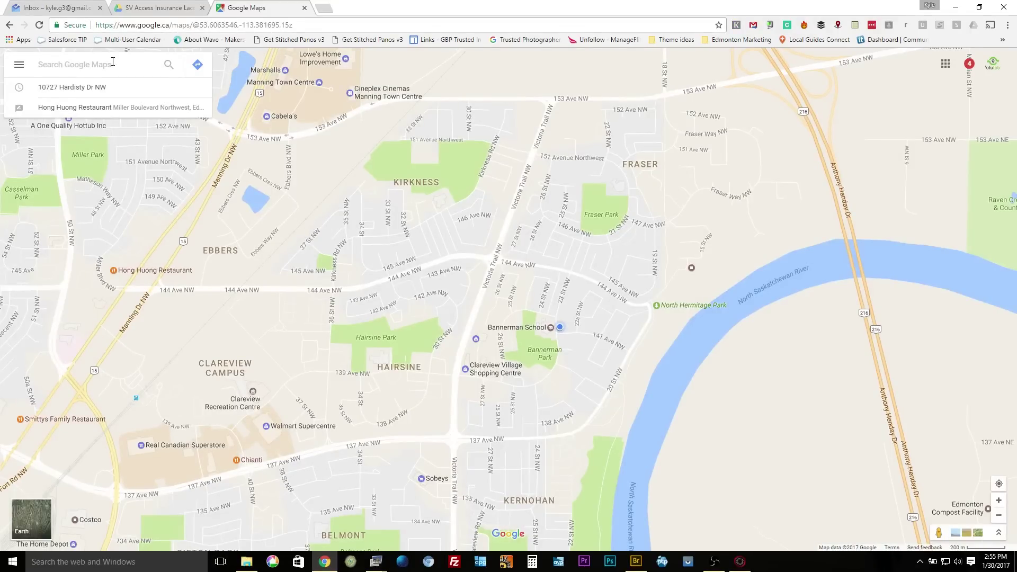
Search Maps for 'accss insurance lacombe', open Add a photo, cancel, and return to Drive.
text(accss insurance lacombe)
key(Return)
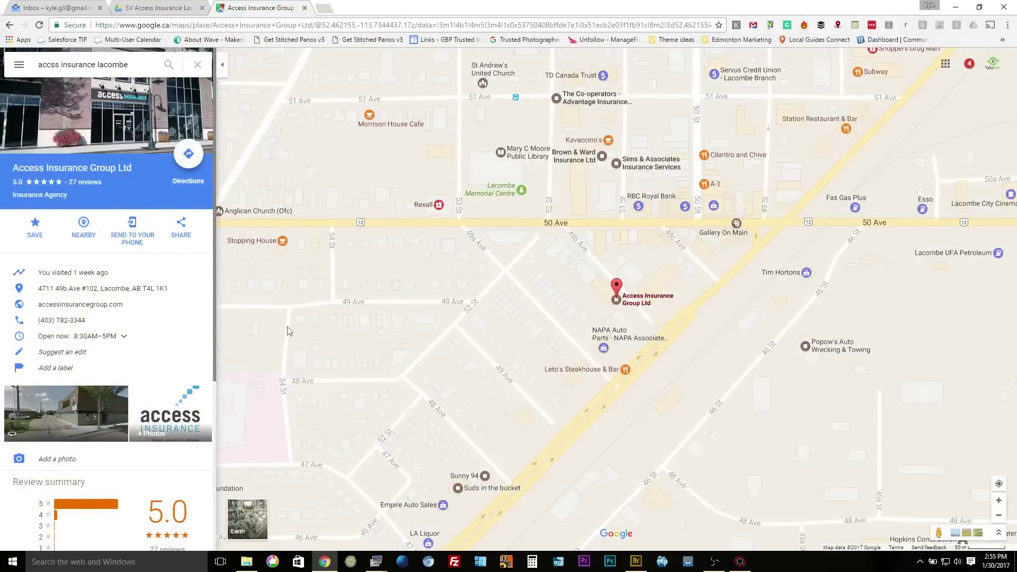
click(53, 460)
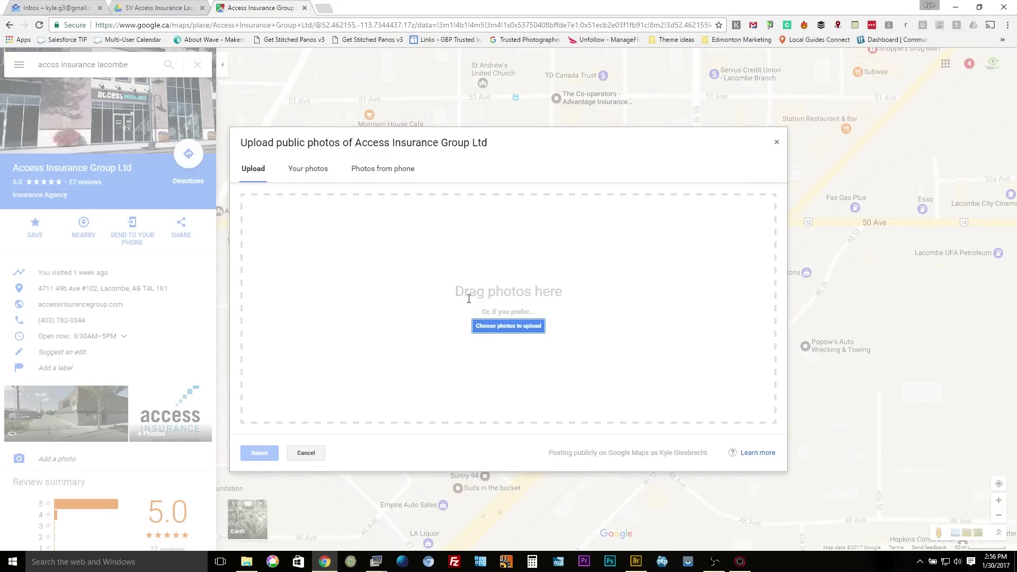
click(311, 457)
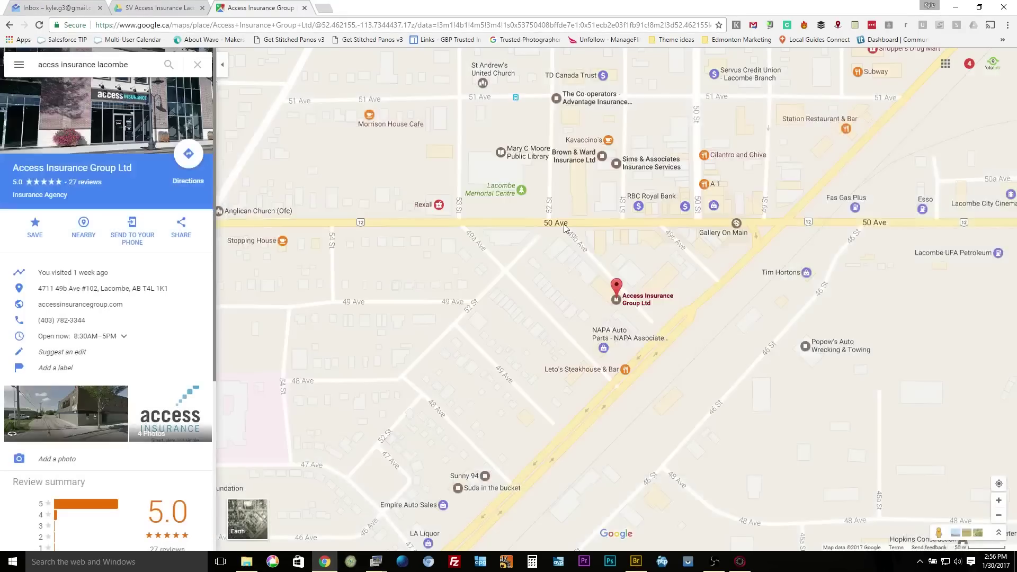
click(176, 8)
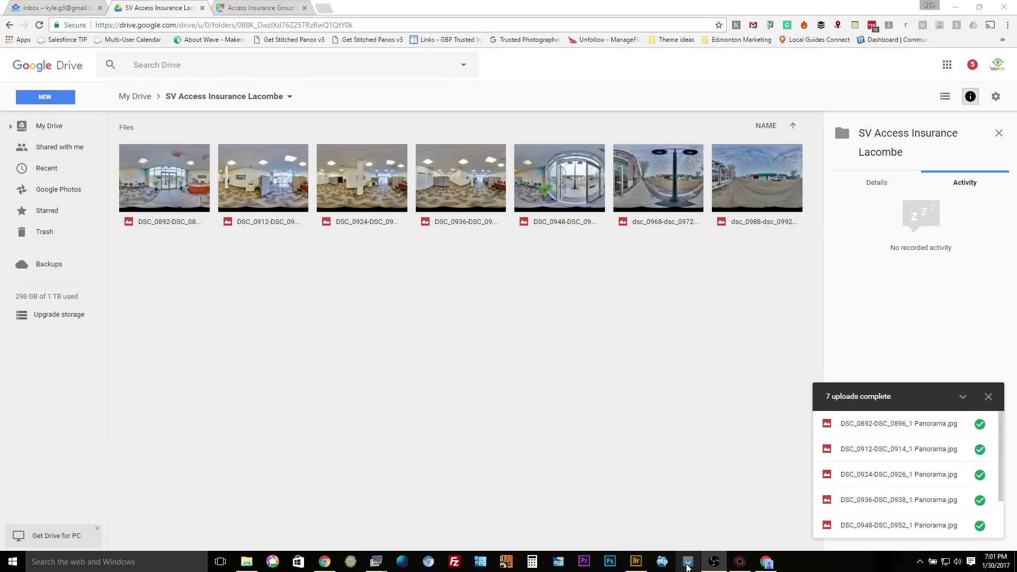
After Drive reports 7 uploads complete, launch Vysor from the taskbar.
click(687, 566)
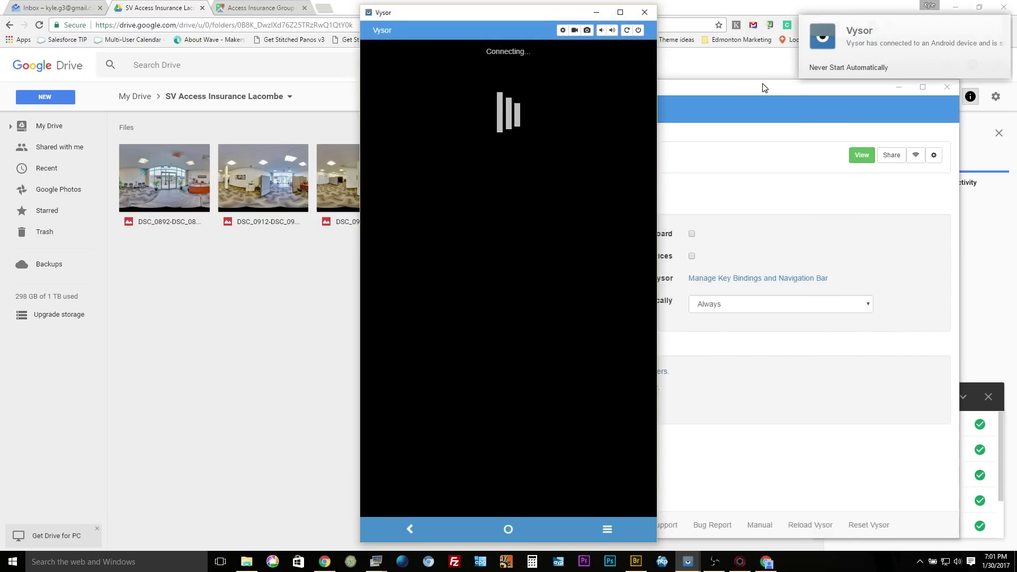
Arrange the Vysor window and the phone mirror window, placing the mirror at the far right.
drag(772, 88, 798, 86)
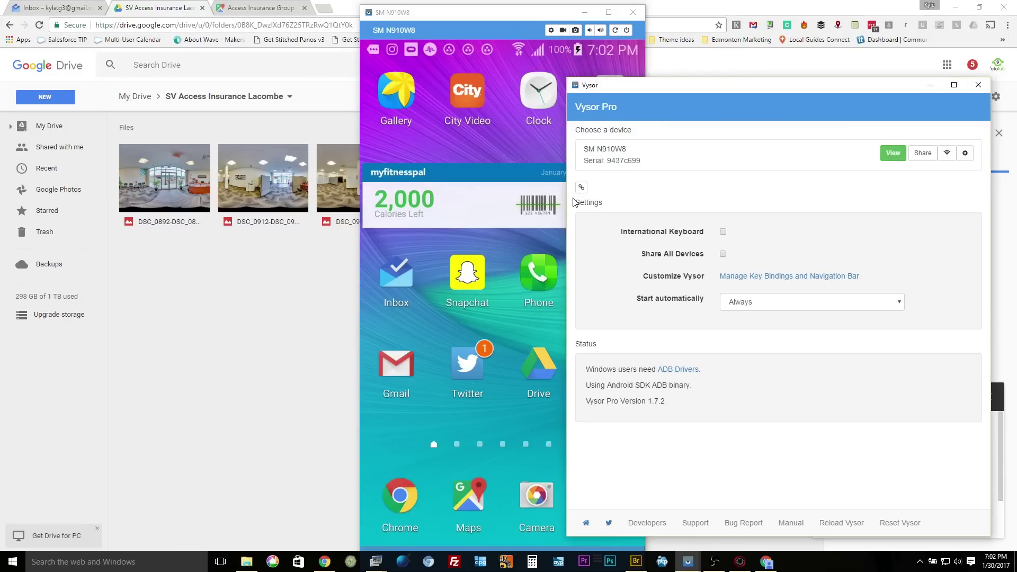
drag(658, 89, 669, 60)
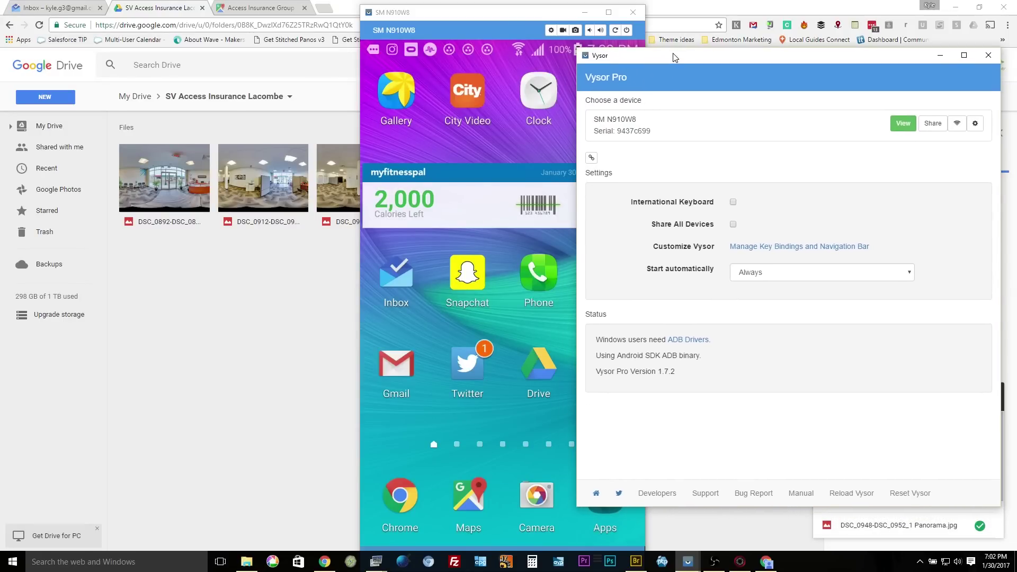
click(498, 15)
drag(501, 15, 689, 24)
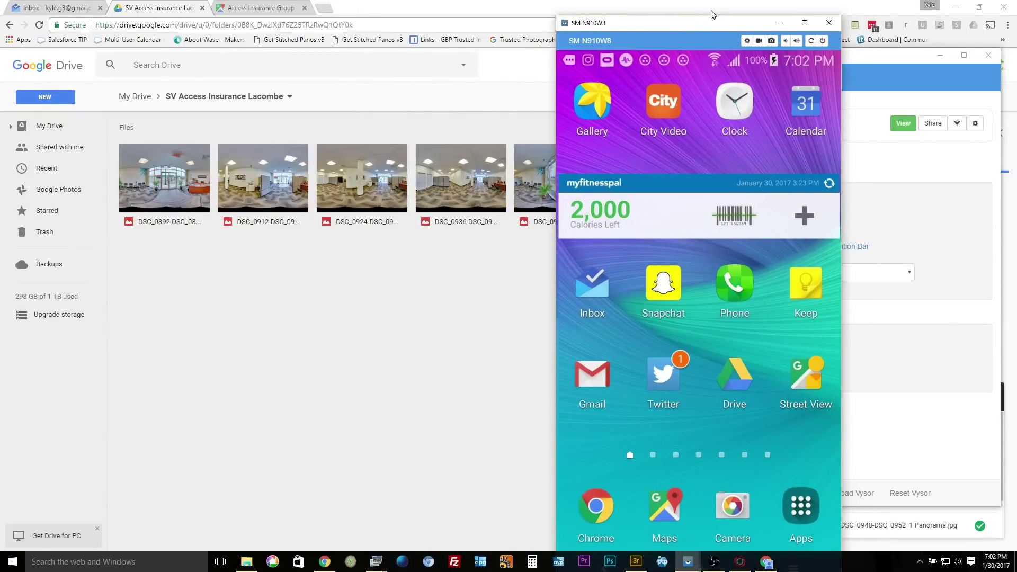
drag(679, 23, 627, 14)
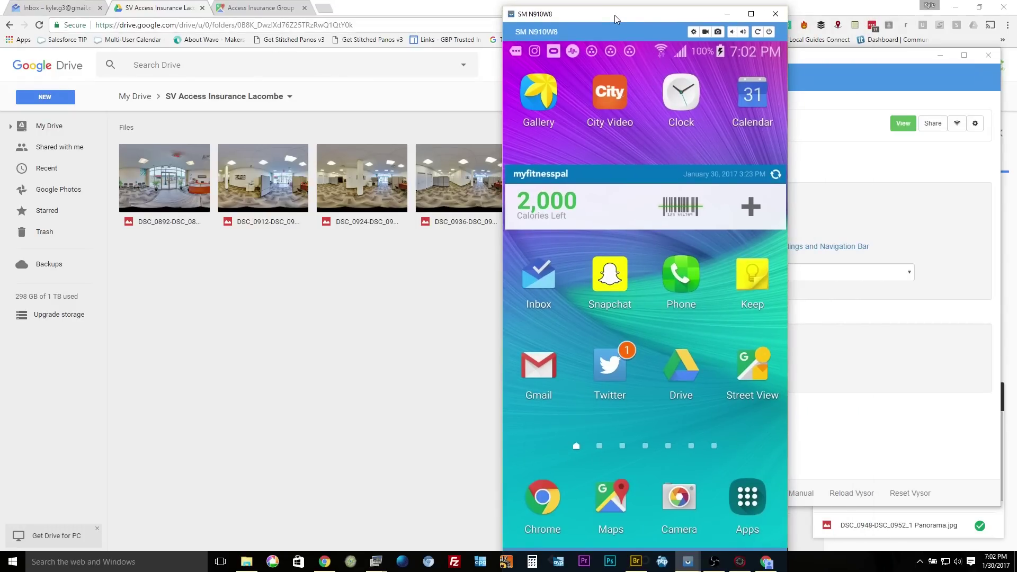
drag(614, 15, 873, 12)
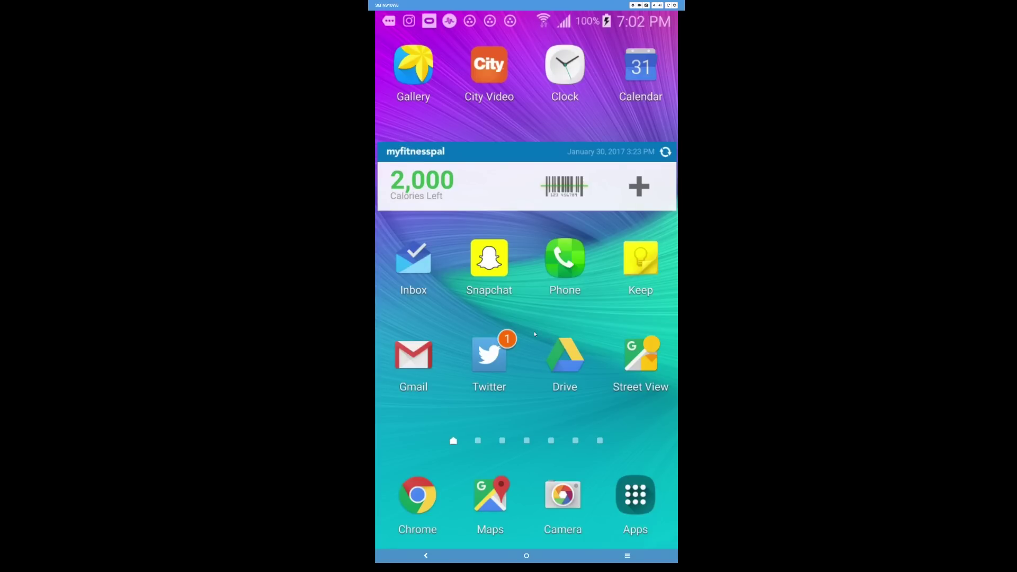
In the phone's Drive app, select all seven panoramas in SV Access Insurance Lacombe and share them.
click(554, 351)
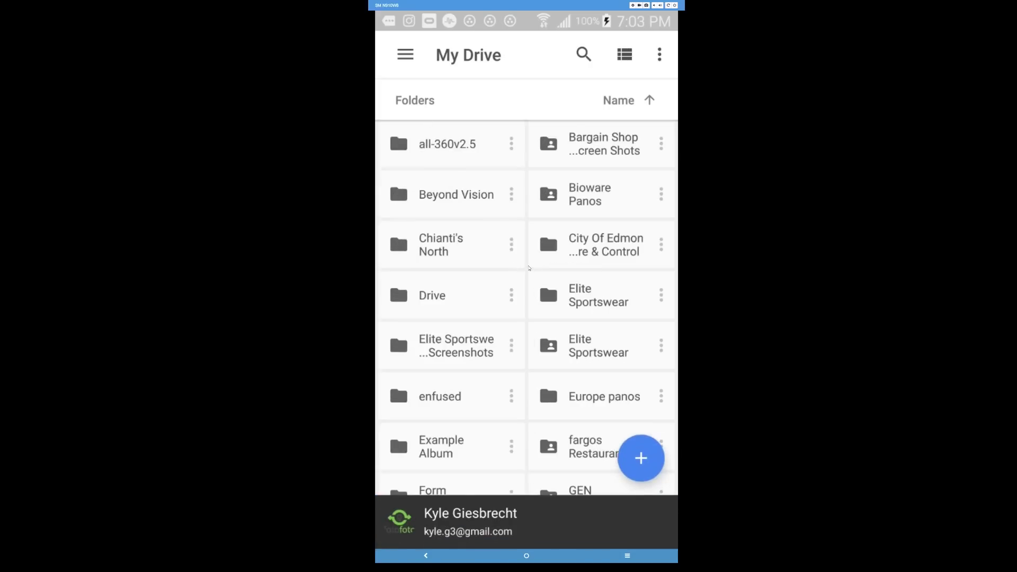
scroll(529, 268, down, 10)
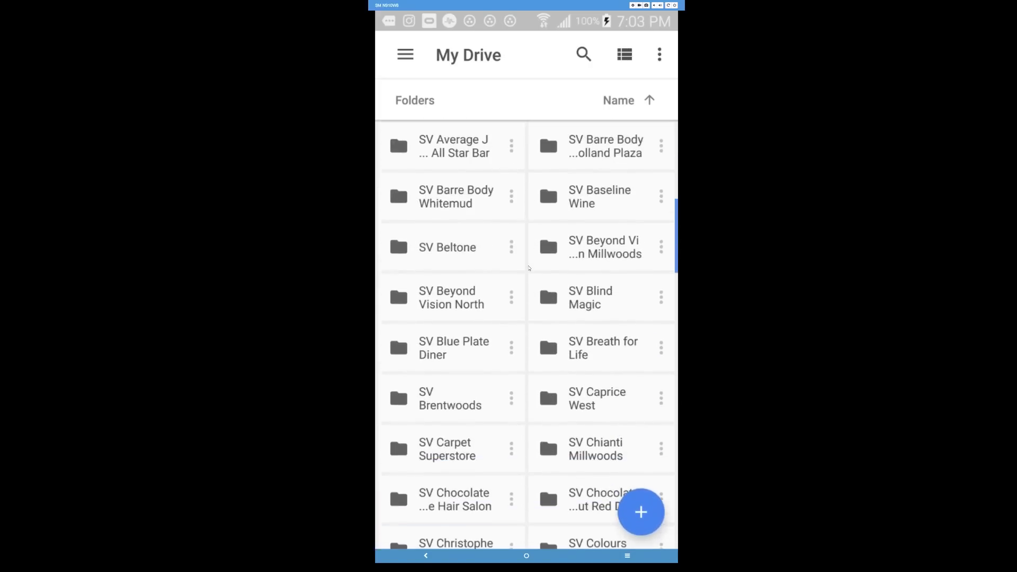
scroll(528, 268, up, 5)
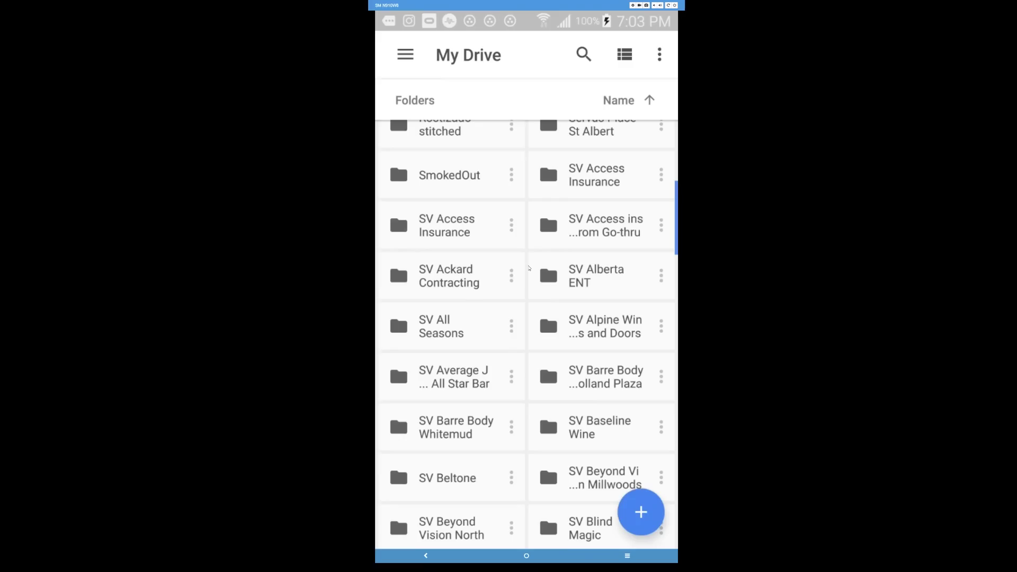
click(473, 299)
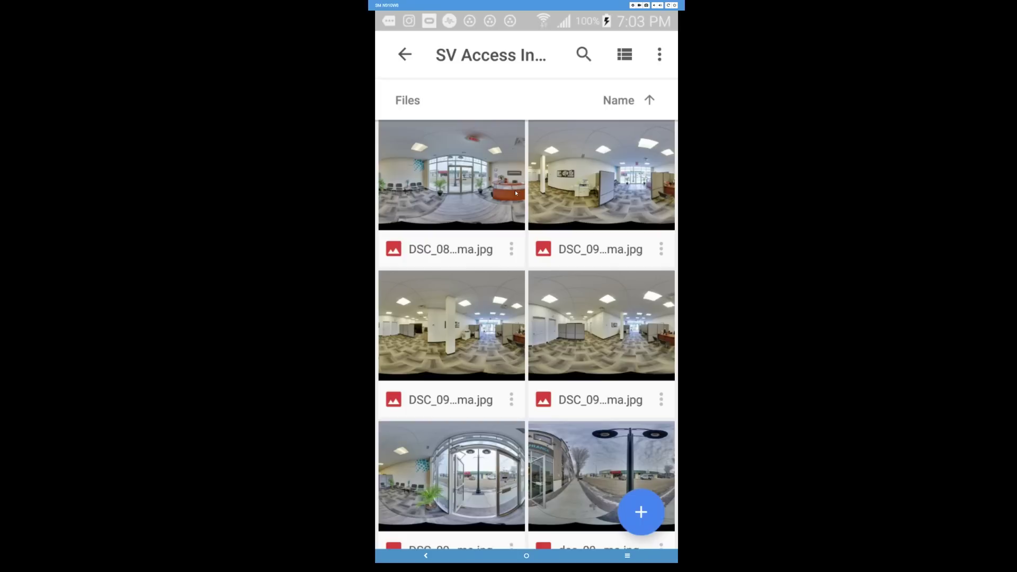
click(659, 55)
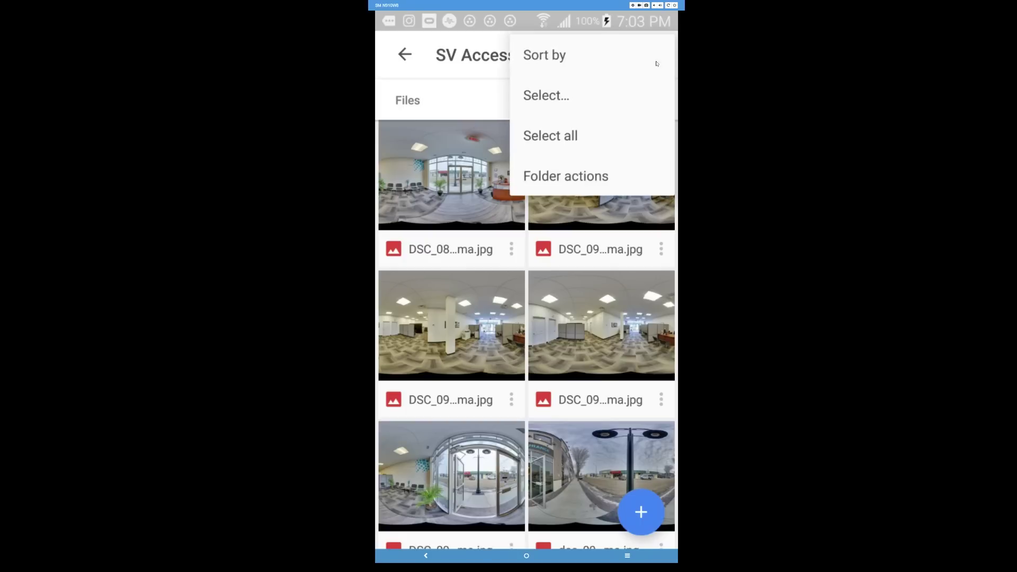
click(557, 137)
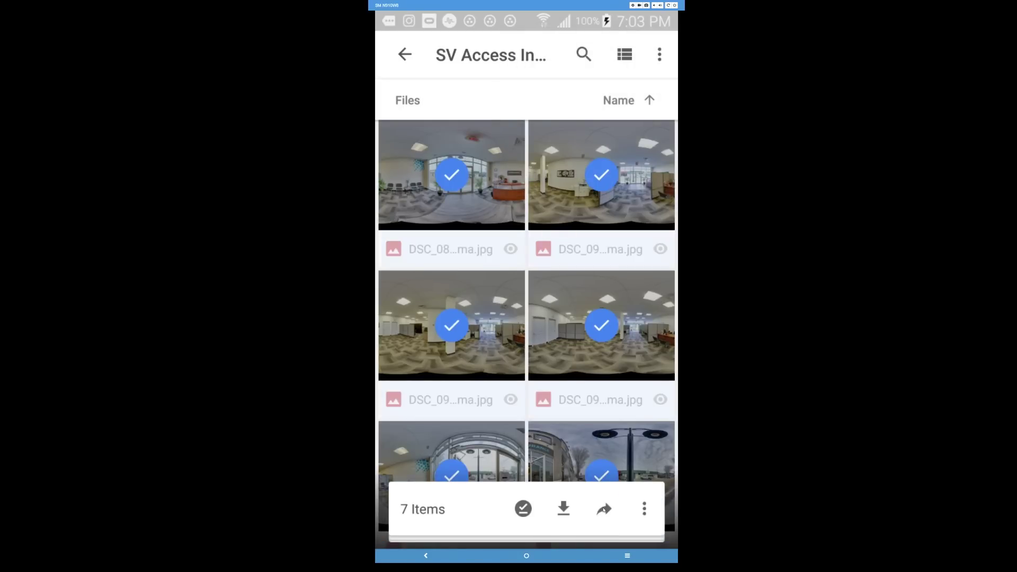
click(604, 510)
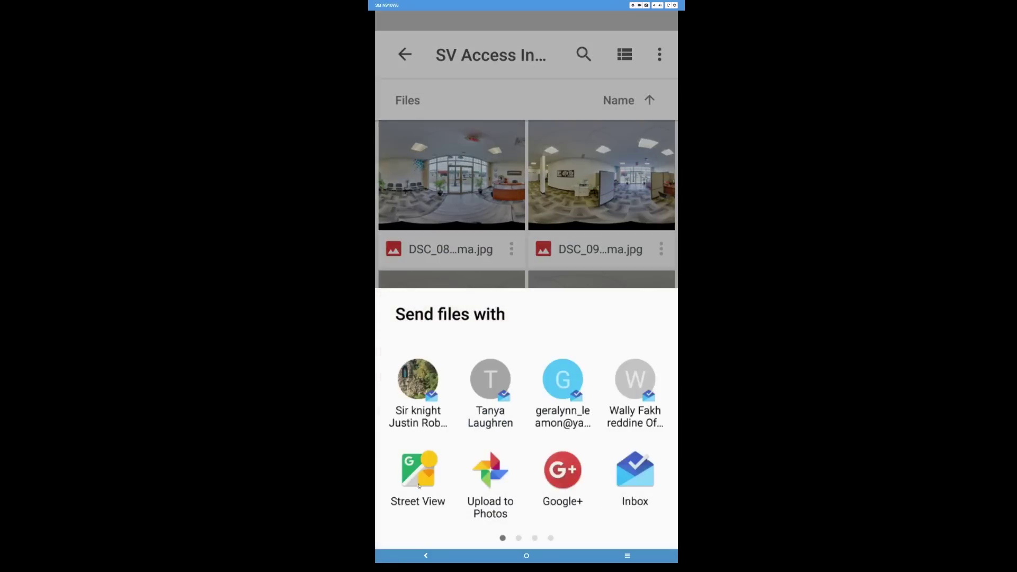
Send the shared panoramas to Street View and show its PRIVATE photos awaiting publication.
click(417, 478)
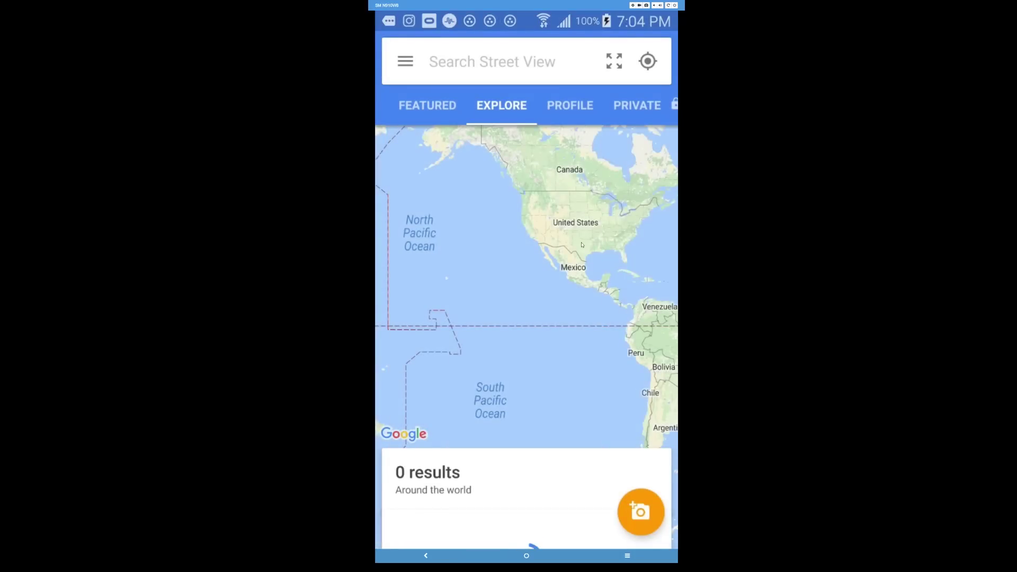
click(637, 105)
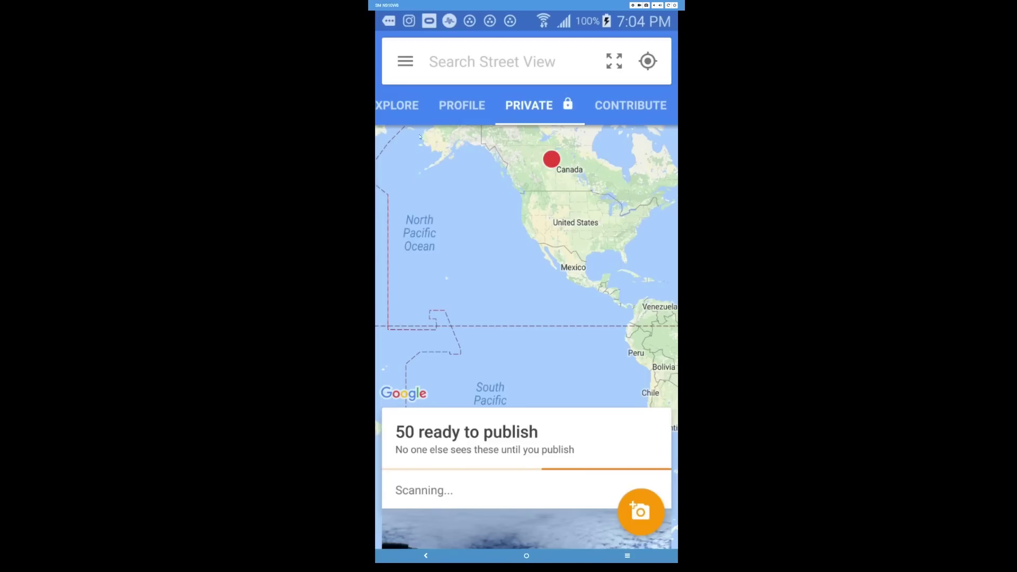
click(406, 62)
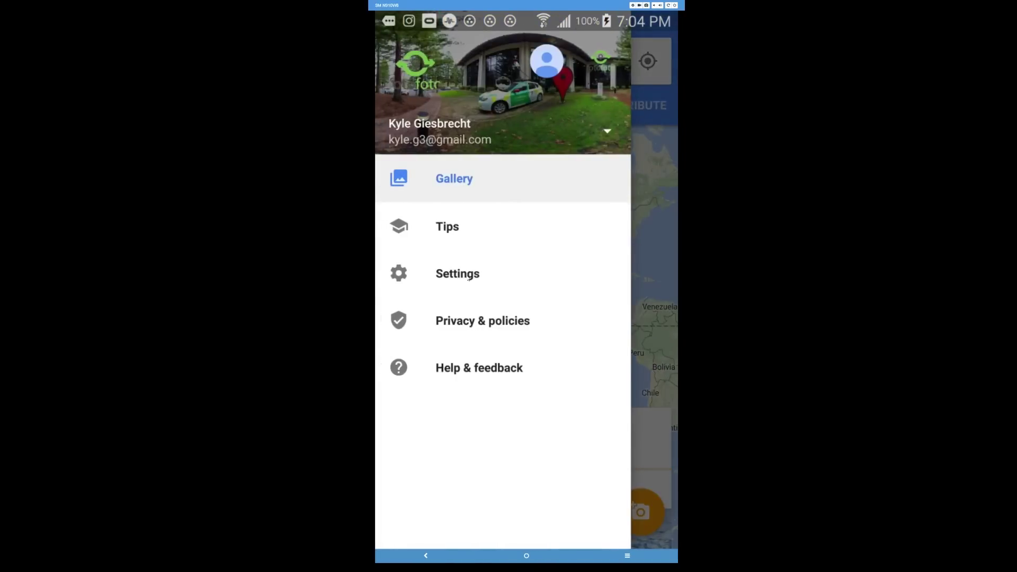
click(468, 277)
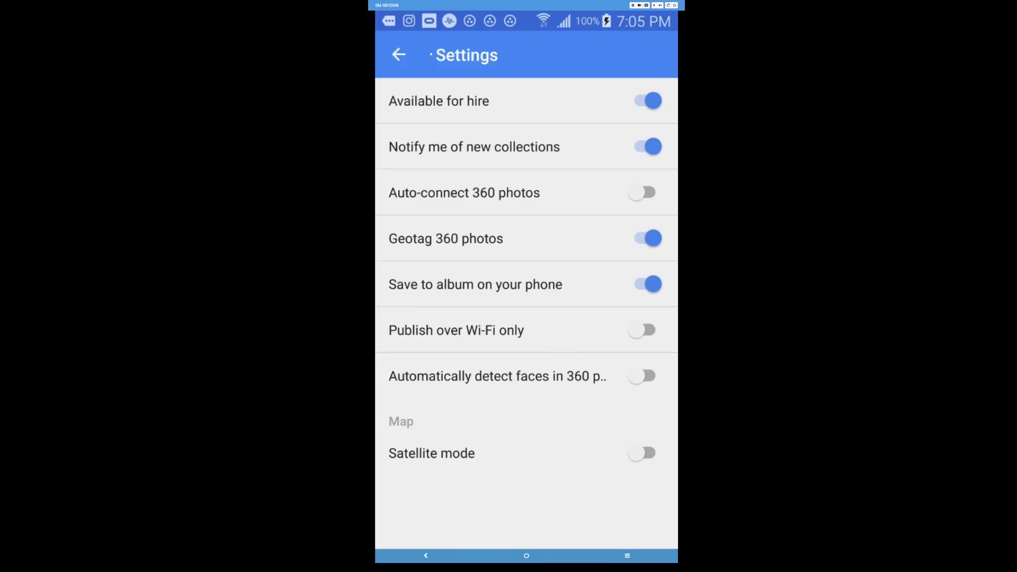
click(401, 56)
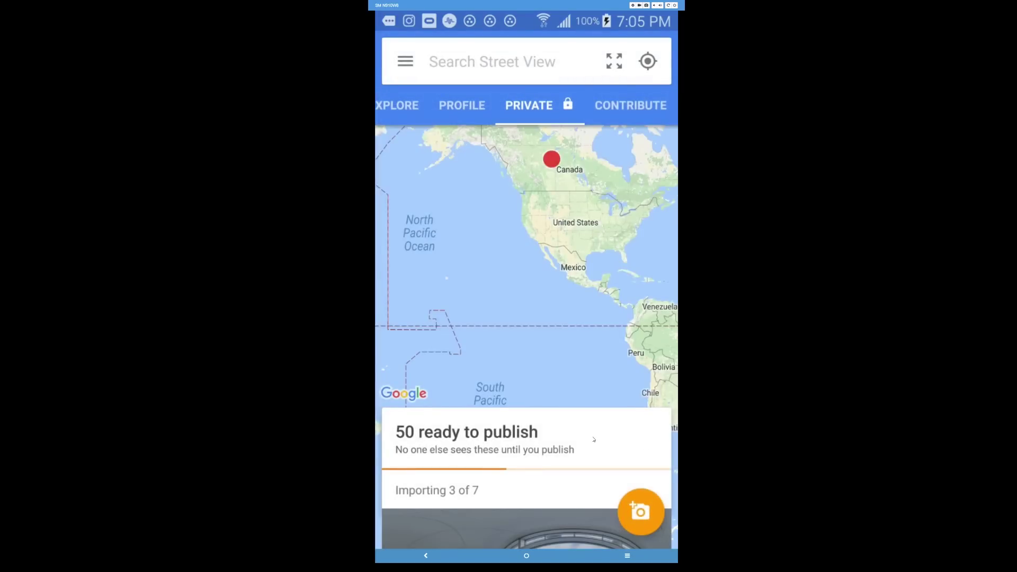
Add the Access Insurance Group Ltd Maps listing to the Jan 23, 2017 panorama.
drag(592, 438, 578, 406)
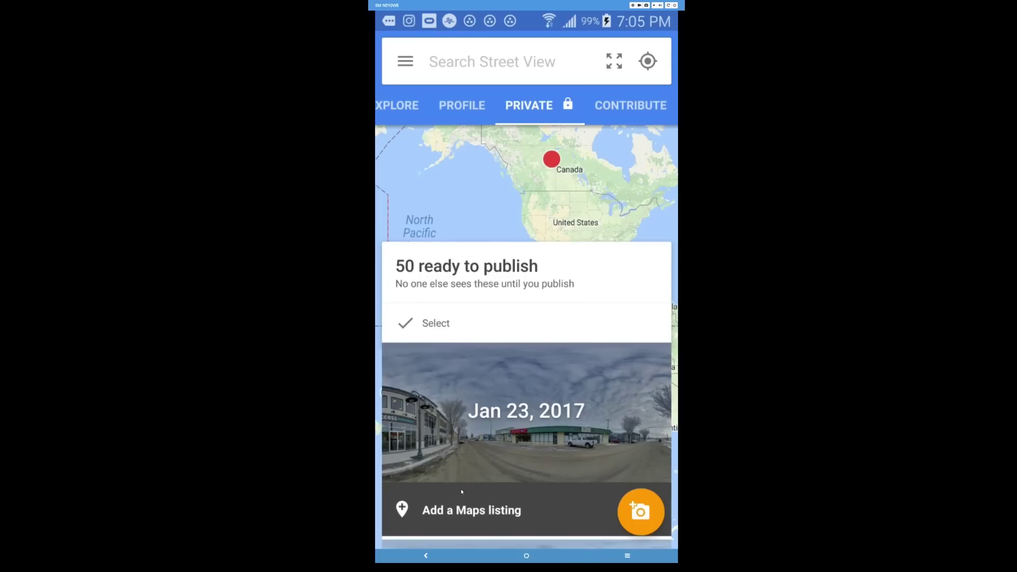
scroll(462, 490, down, 2)
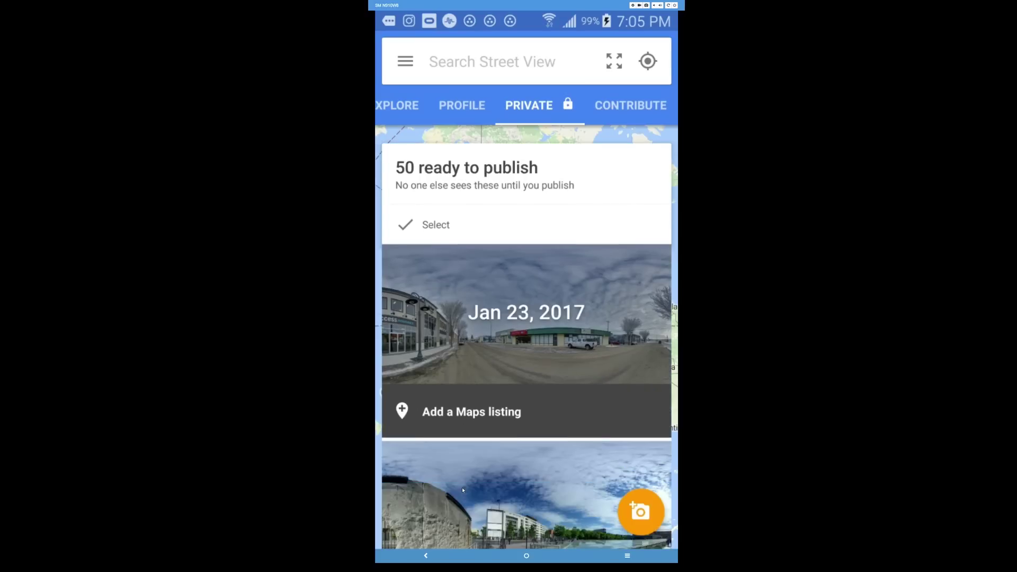
click(464, 413)
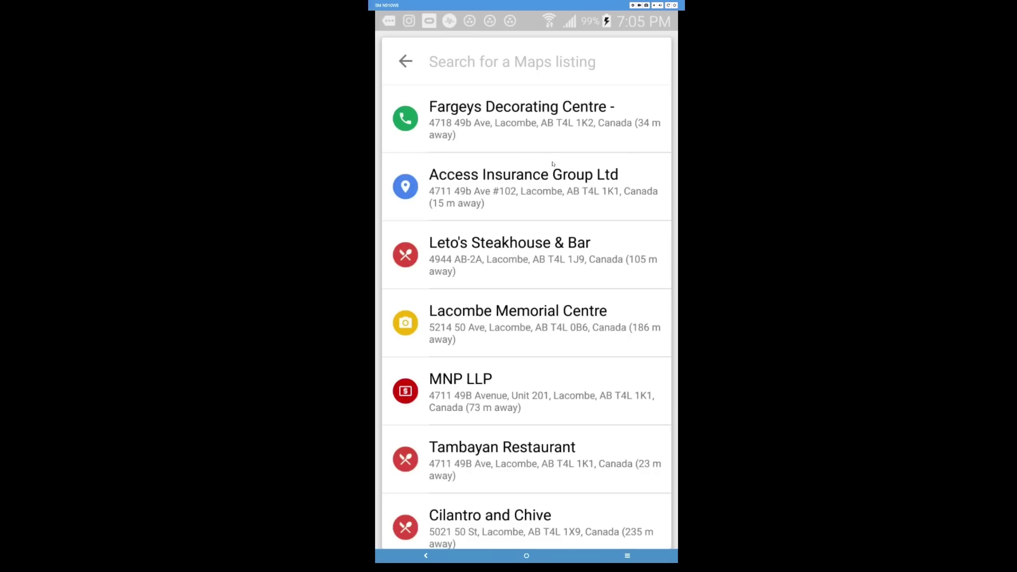
click(542, 201)
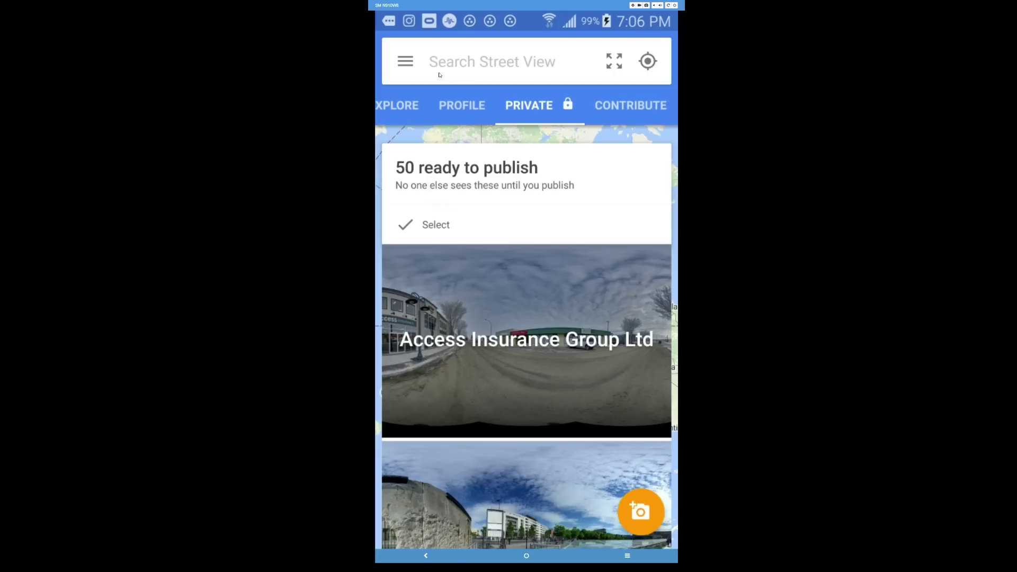
Open the Access Insurance Group Ltd group, choose Publish all and confirm PUBLISH.
click(498, 329)
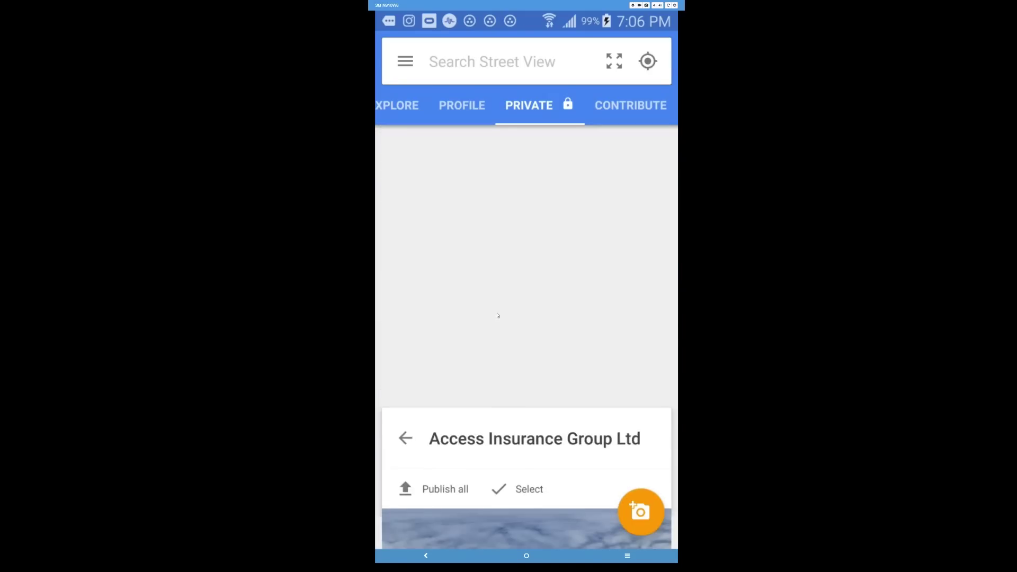
click(442, 488)
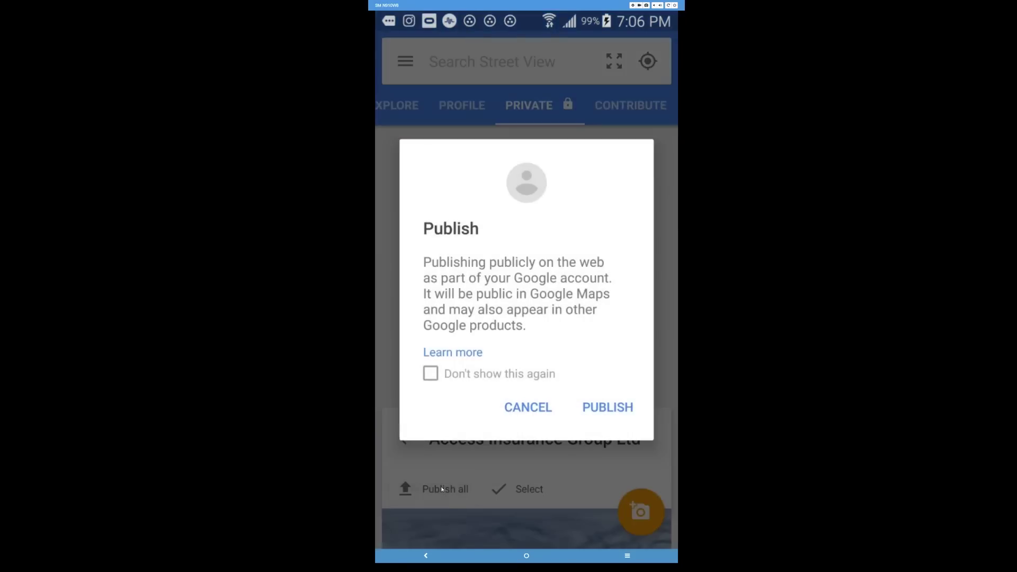
click(601, 410)
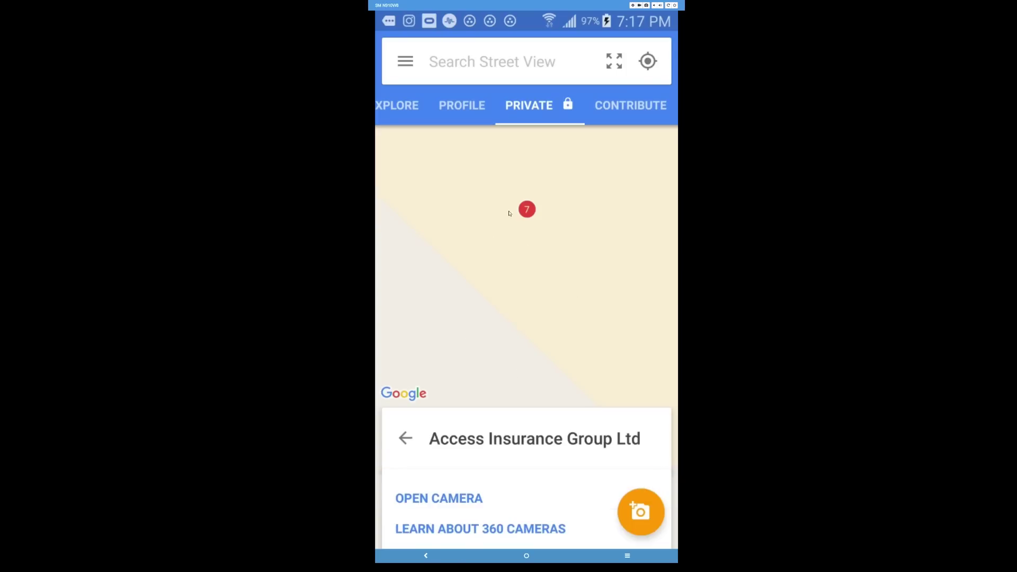
Open the published Access Insurance Group Ltd collection from the Profile.
click(405, 438)
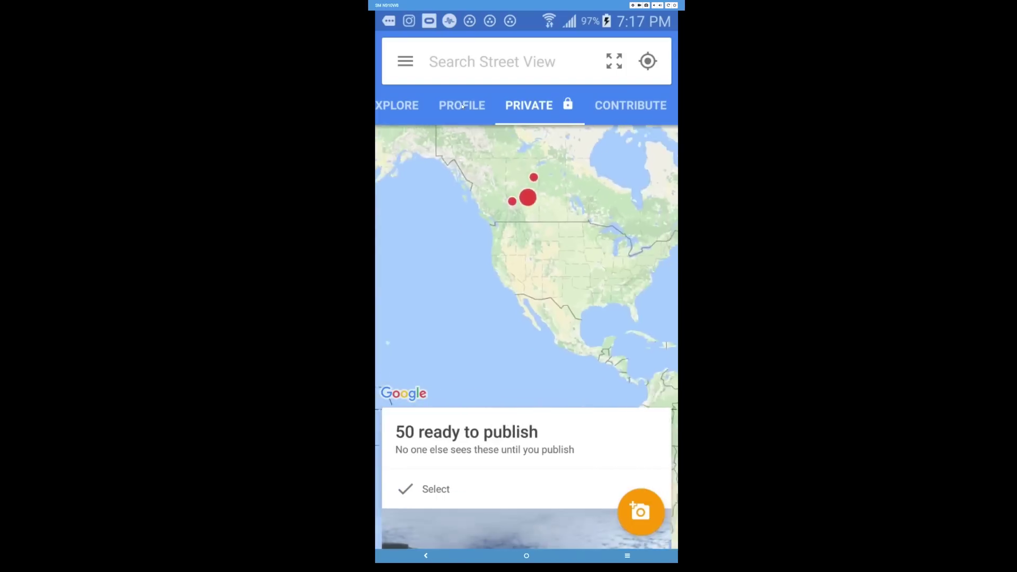
click(463, 106)
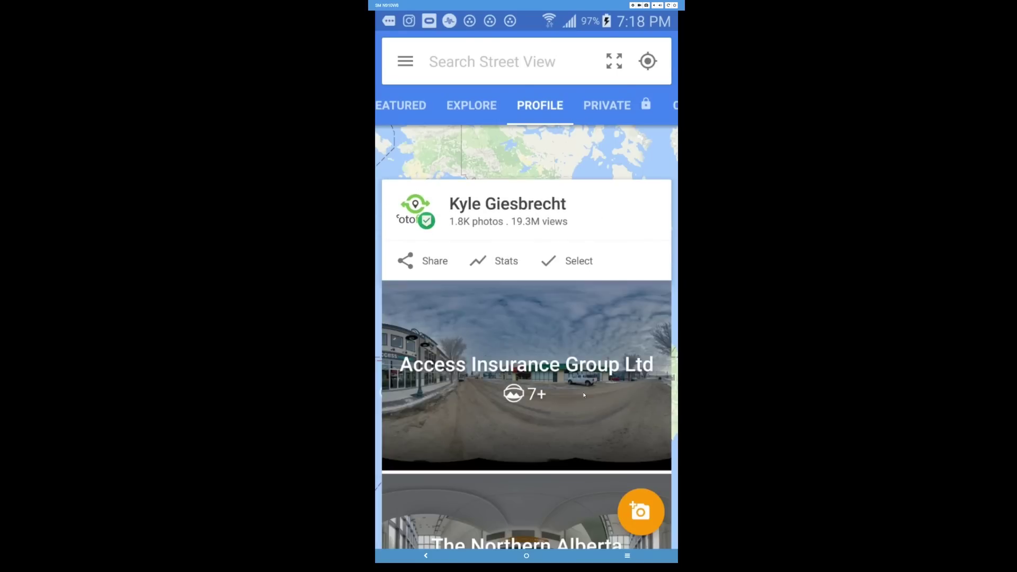
click(584, 395)
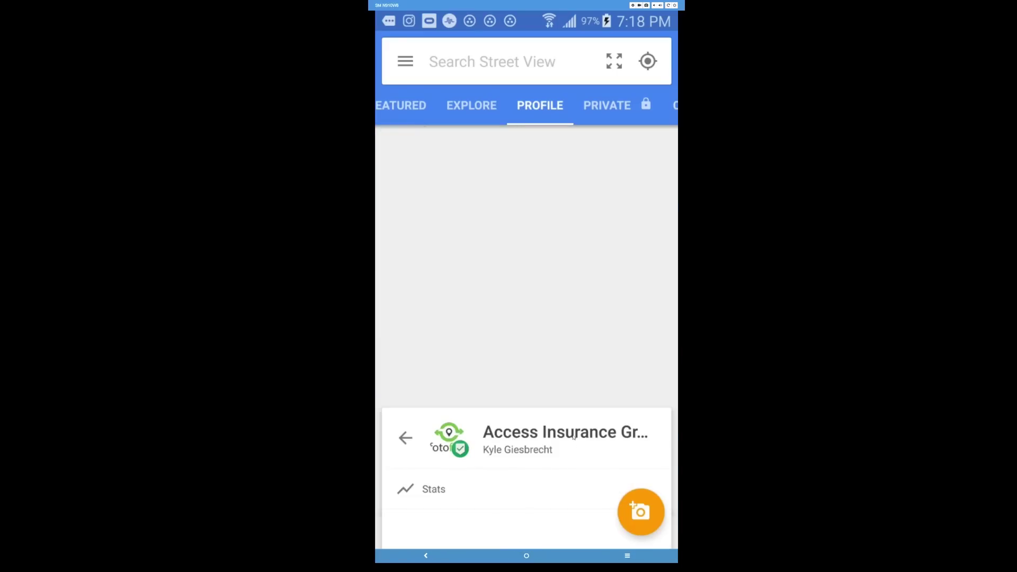
click(573, 436)
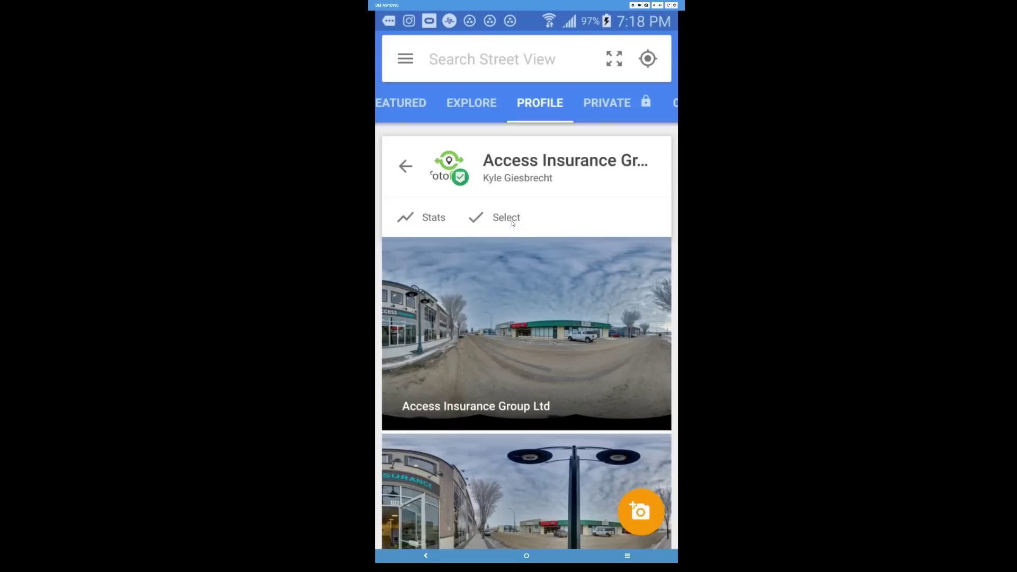
Select all seven photos and start Connect 360 photos.
click(506, 218)
click(647, 219)
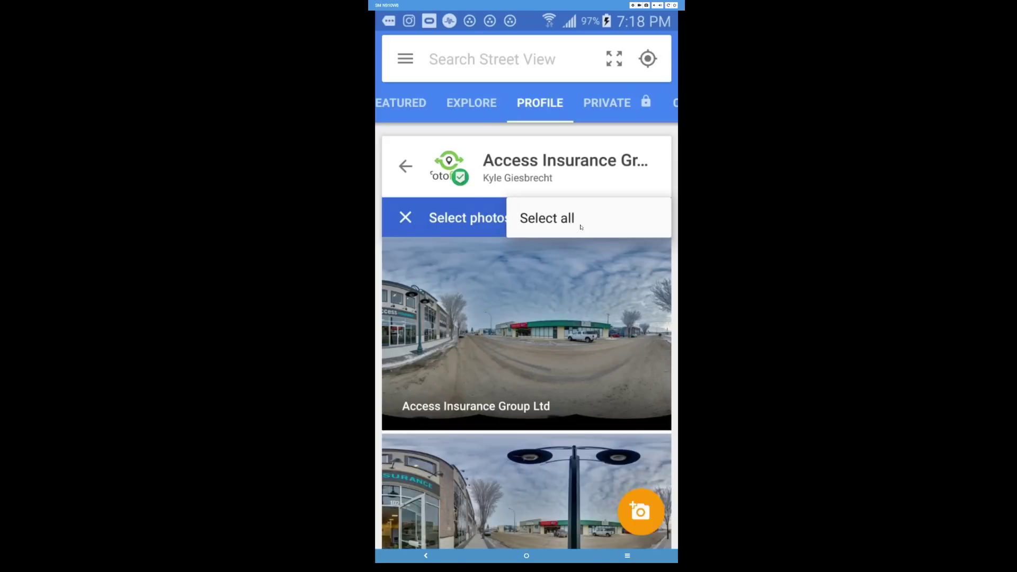
click(577, 227)
click(647, 218)
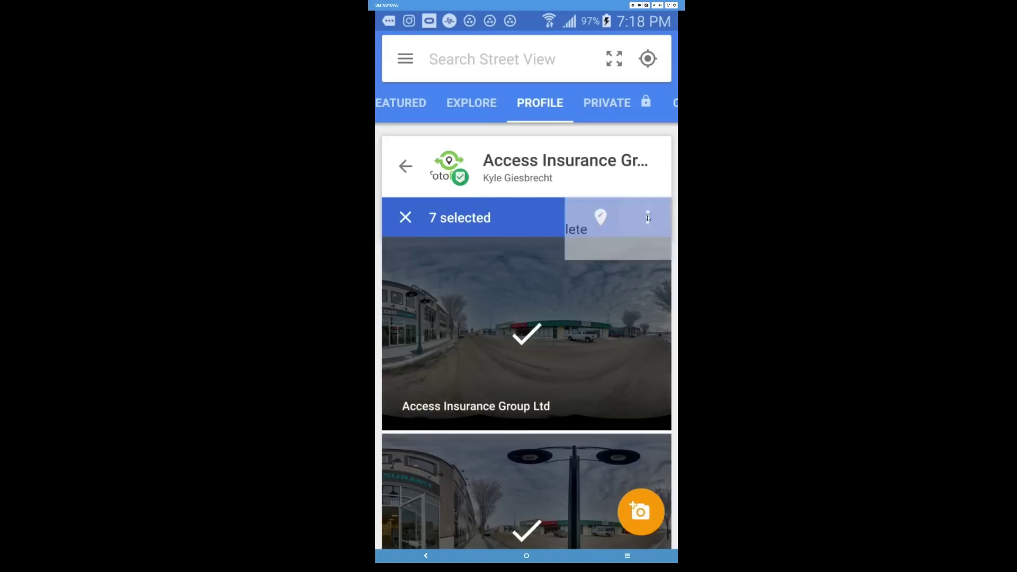
click(546, 381)
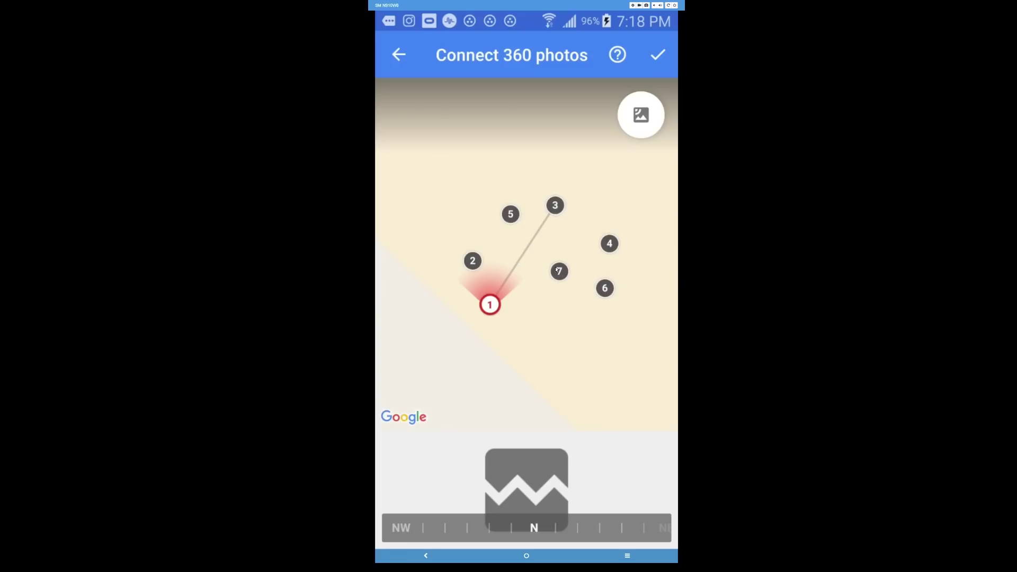
Drag markers 7 and 6 into a rough diagonal, previewing panoramas 1, 3 and 4.
click(552, 268)
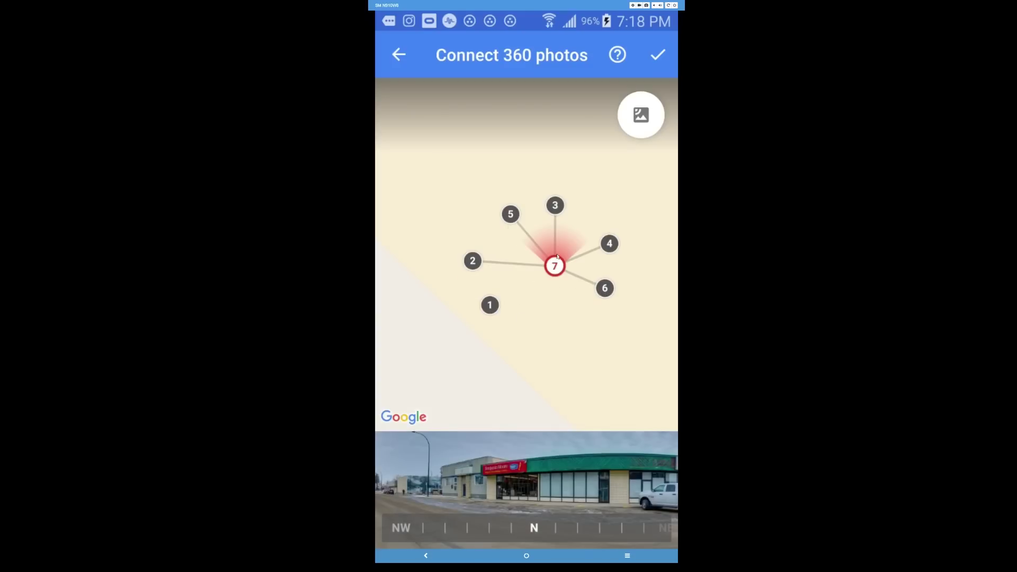
drag(554, 266, 461, 346)
click(656, 259)
mouse_move(657, 259)
mouse_down()
mouse_move(541, 274)
mouse_move(601, 231)
mouse_move(576, 261)
mouse_move(588, 250)
mouse_up()
click(547, 273)
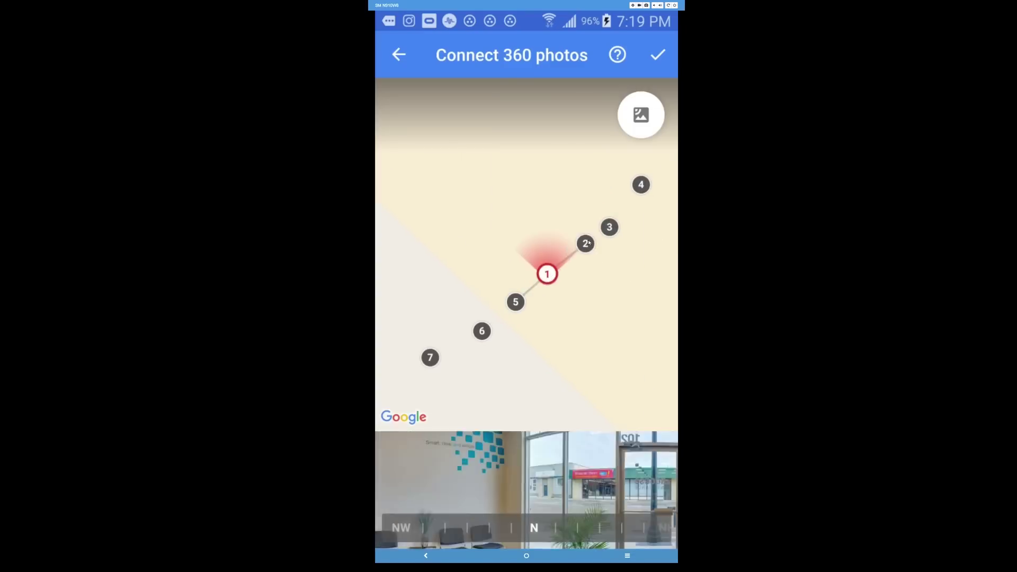
click(609, 227)
click(642, 186)
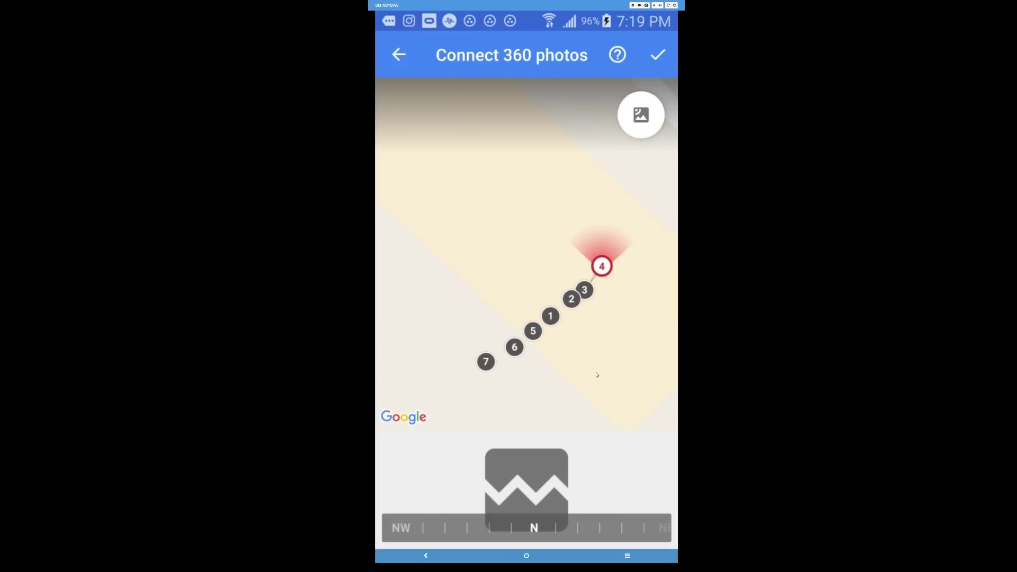
On satellite view, line up markers 7, 6, 5, 1, 2 and 3, then return to the road map.
click(645, 127)
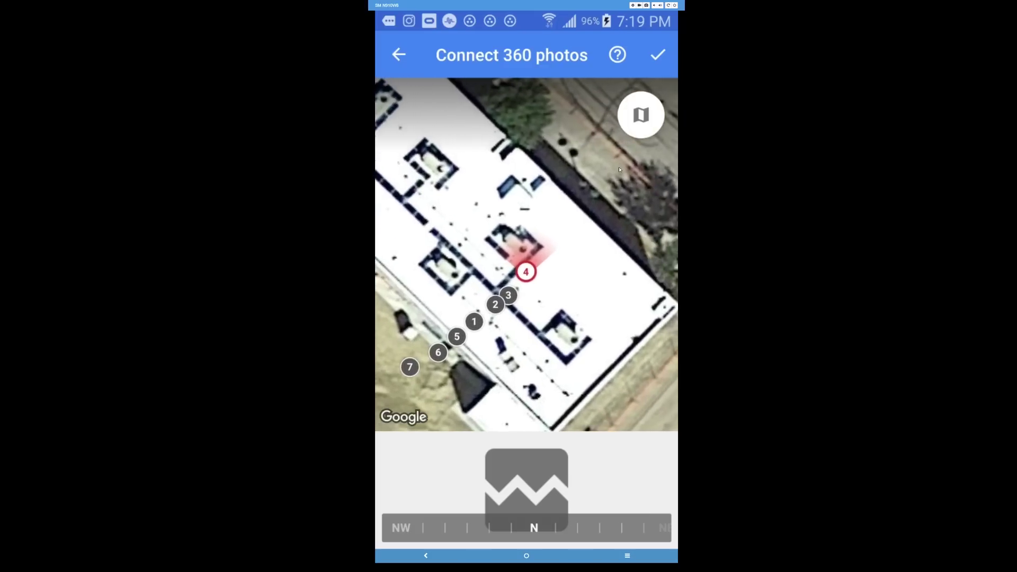
mouse_move(407, 369)
mouse_down()
mouse_move(659, 187)
mouse_move(657, 176)
mouse_up()
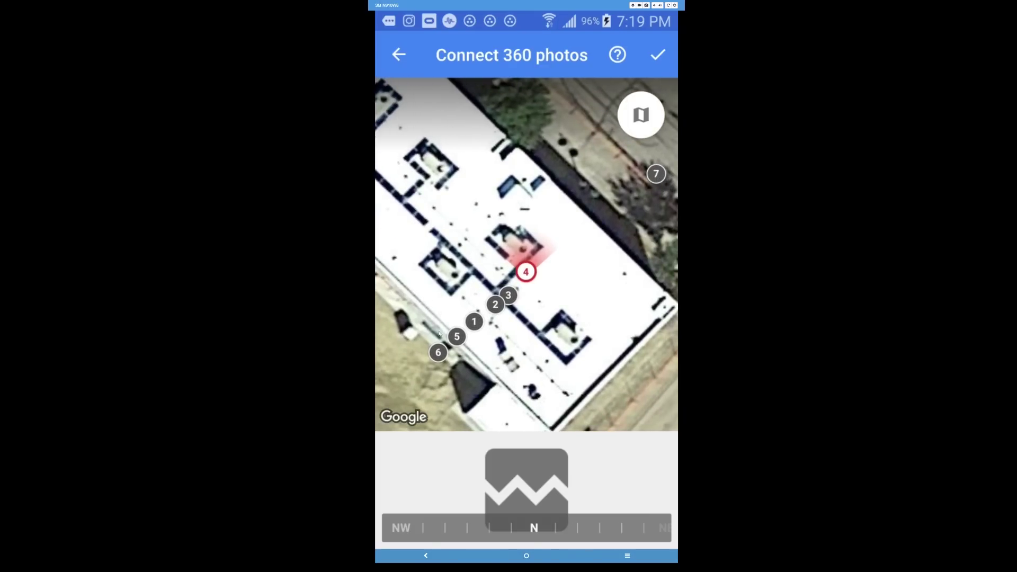
mouse_move(447, 346)
mouse_down()
mouse_move(615, 168)
mouse_move(596, 192)
mouse_up()
drag(456, 337, 571, 215)
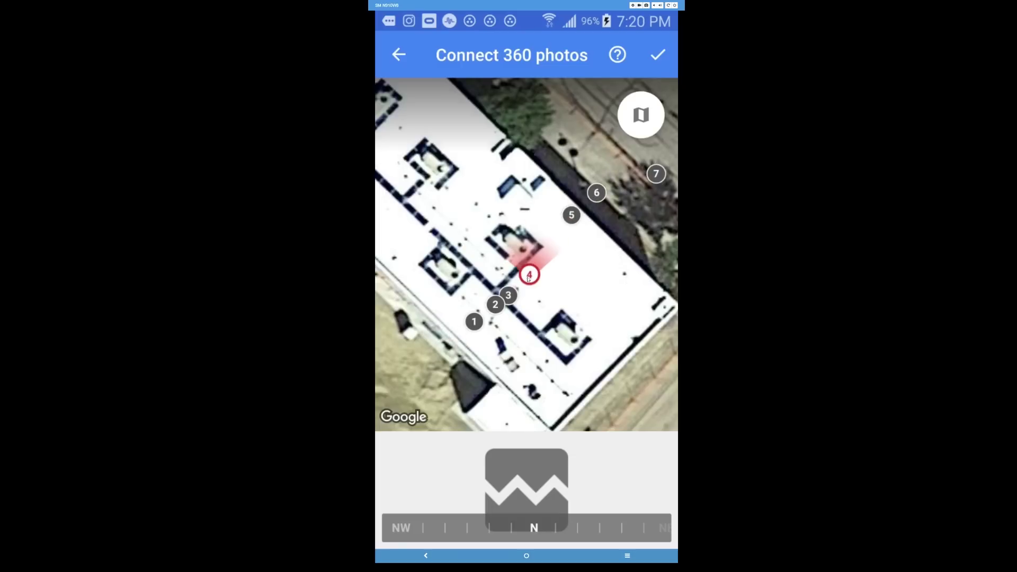
drag(474, 321, 548, 242)
drag(495, 304, 525, 261)
drag(508, 295, 495, 287)
click(641, 114)
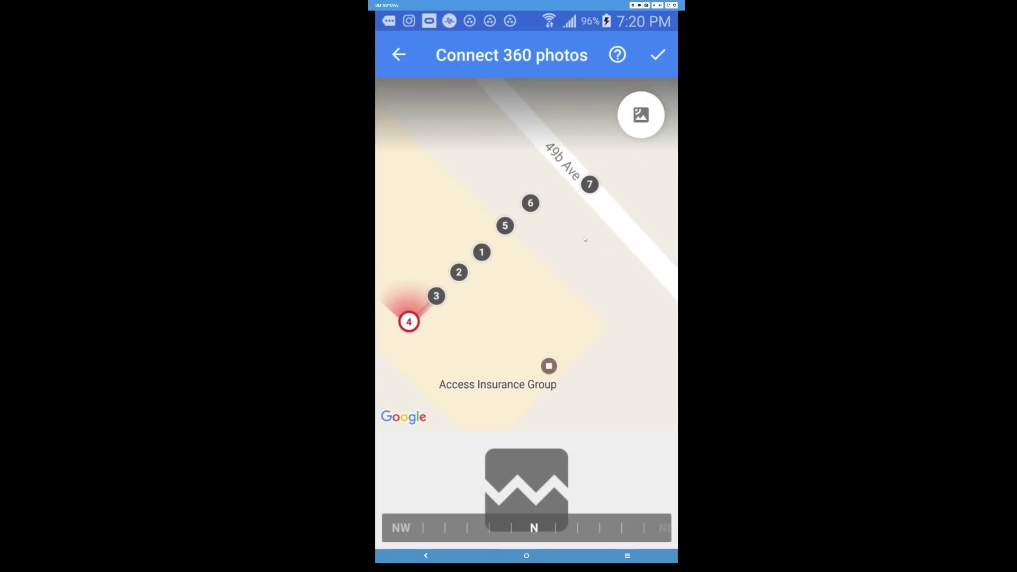
Move marker 6, connect photos 5–6 and 1–5, and nudge marker 1 into place.
click(592, 184)
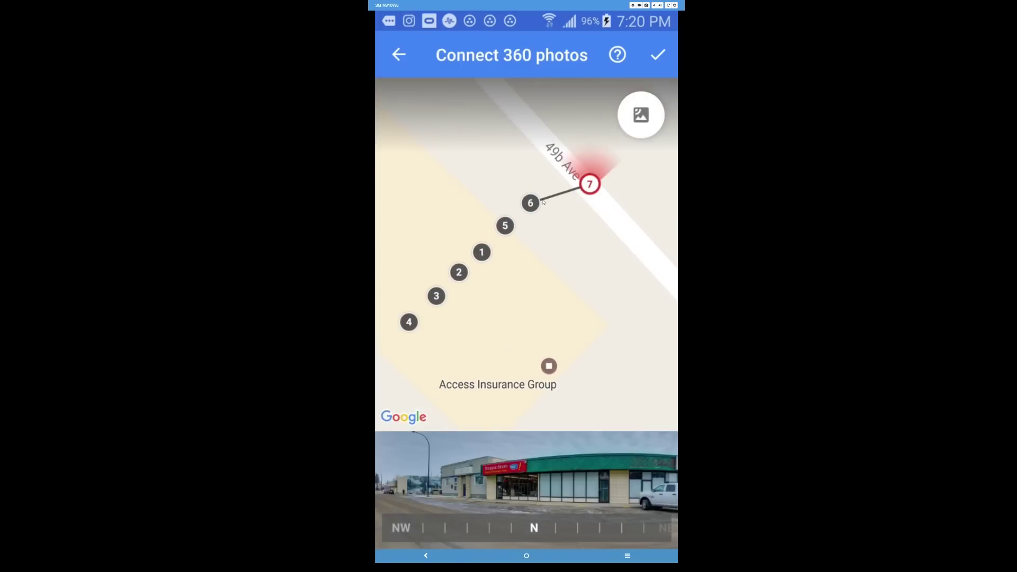
click(530, 203)
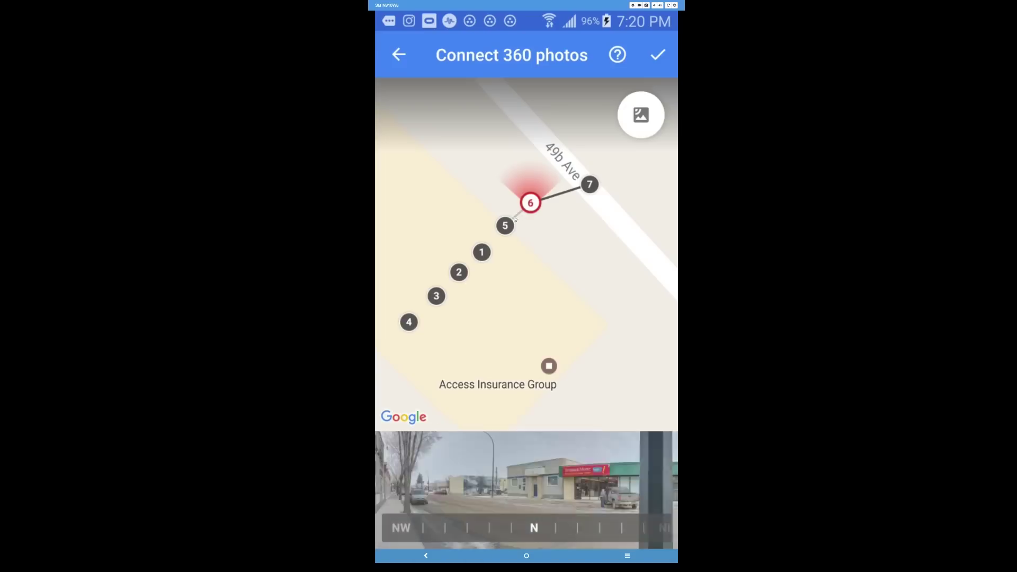
click(504, 226)
click(530, 202)
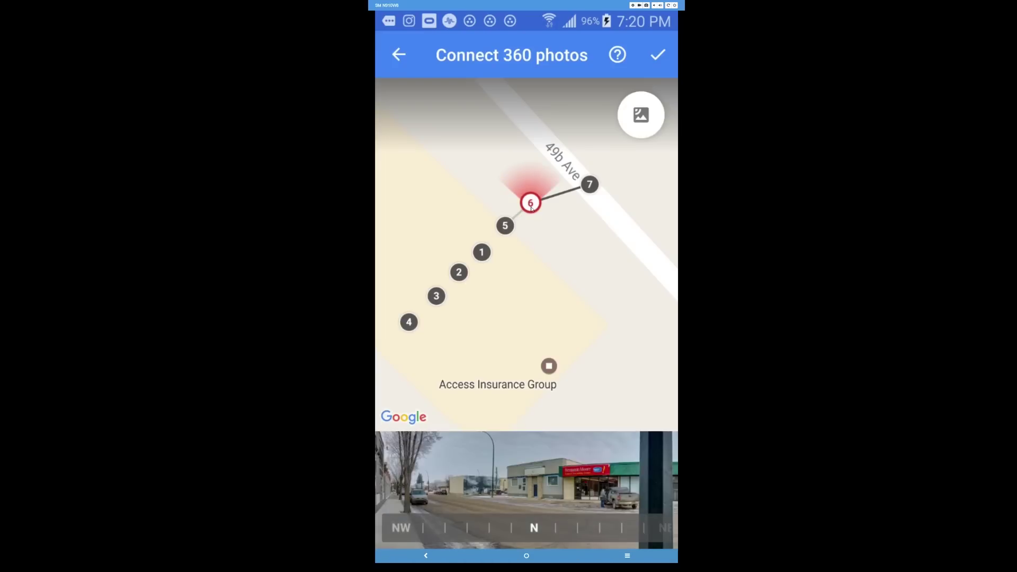
mouse_move(530, 203)
mouse_down()
mouse_move(546, 197)
mouse_move(521, 216)
mouse_up()
click(538, 206)
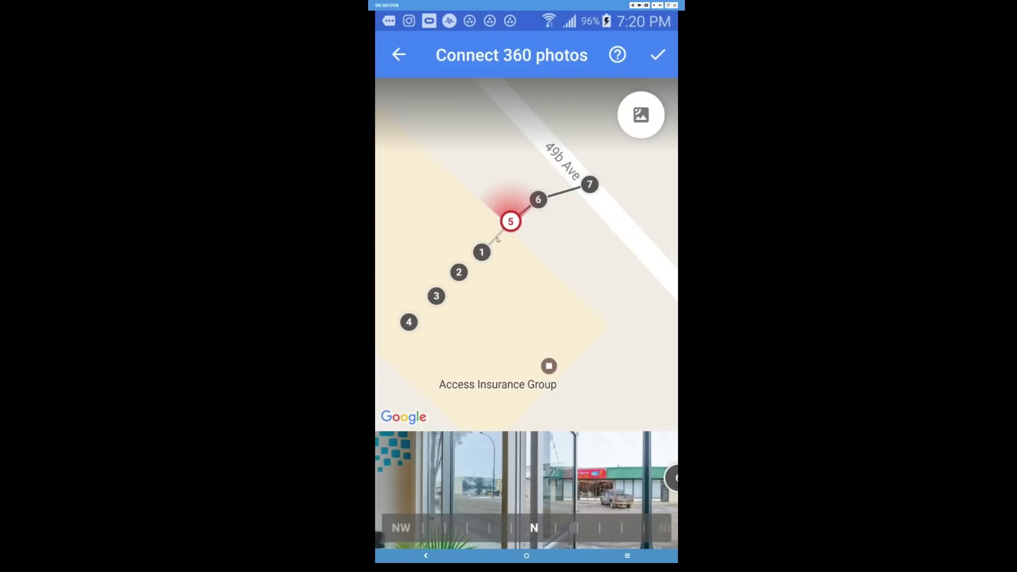
click(499, 239)
mouse_move(481, 252)
mouse_down()
mouse_move(459, 229)
mouse_move(485, 248)
mouse_up()
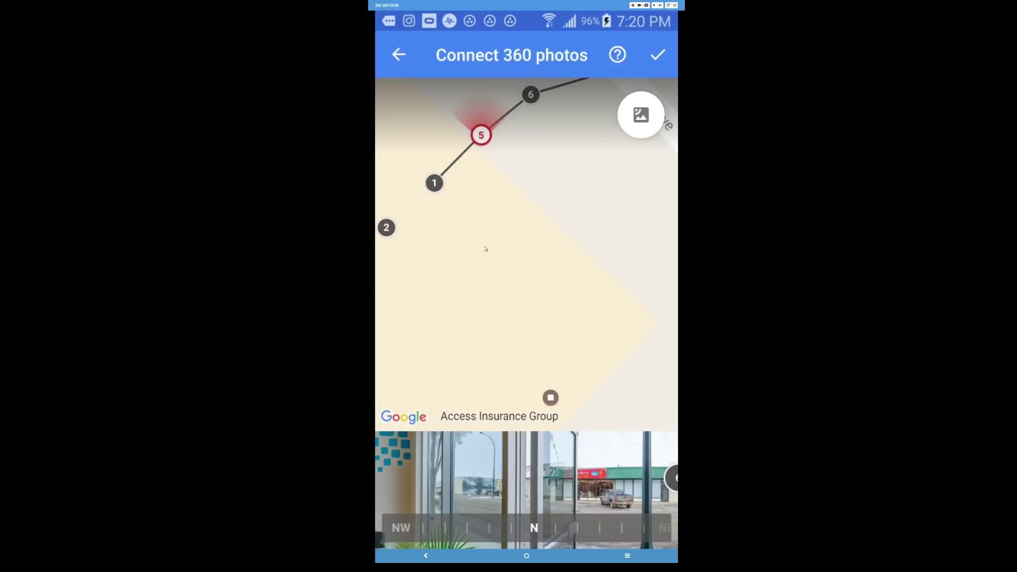
Preview panoramas 1, 2, 3 and 7 to check the connected path.
click(496, 190)
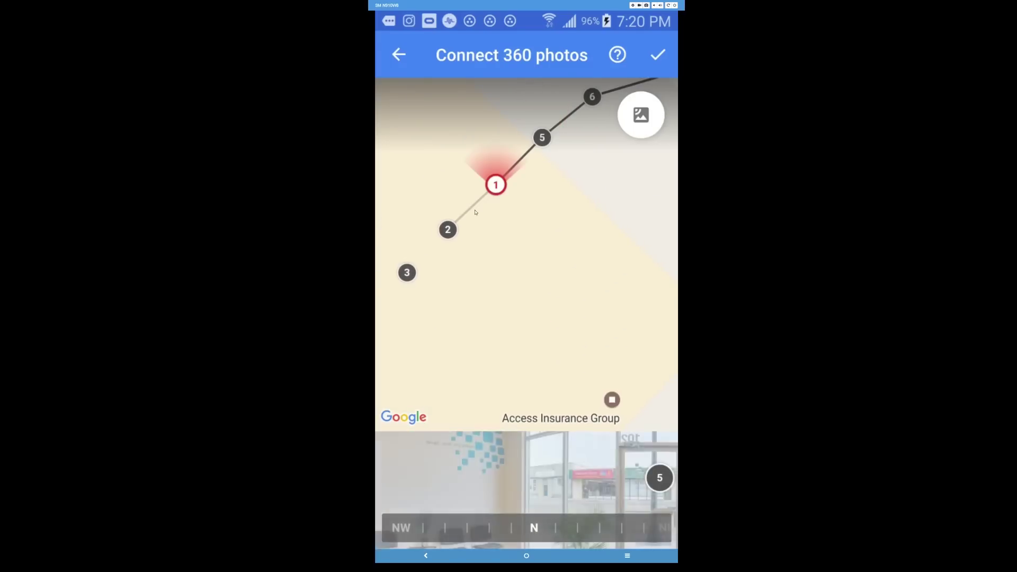
click(448, 229)
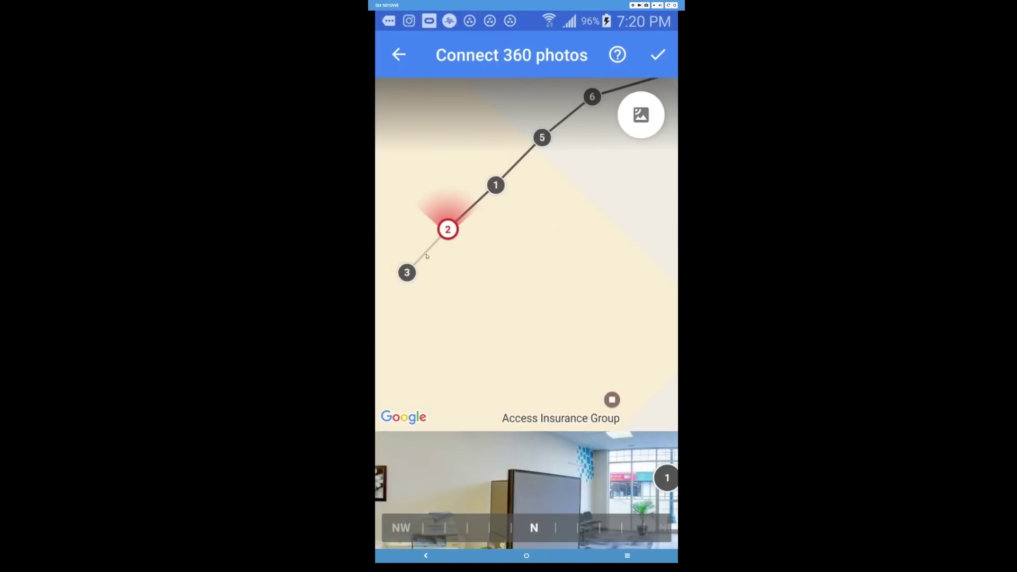
click(520, 237)
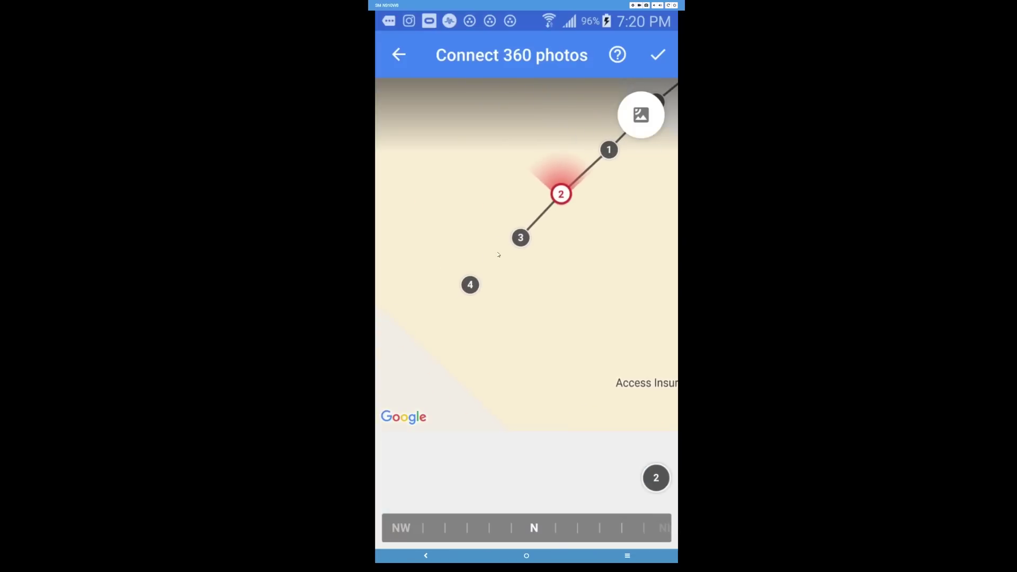
drag(590, 256, 497, 319)
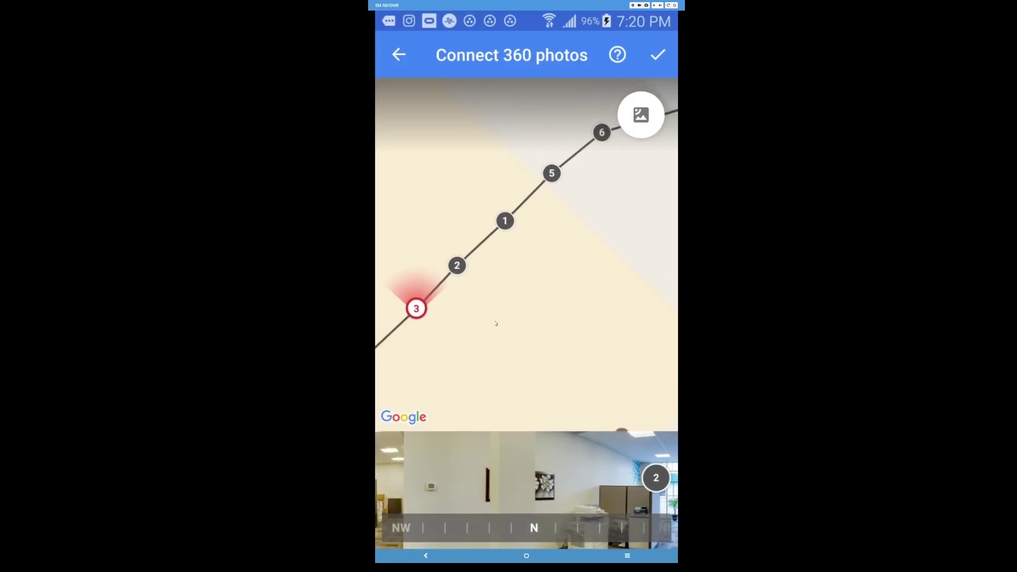
click(603, 173)
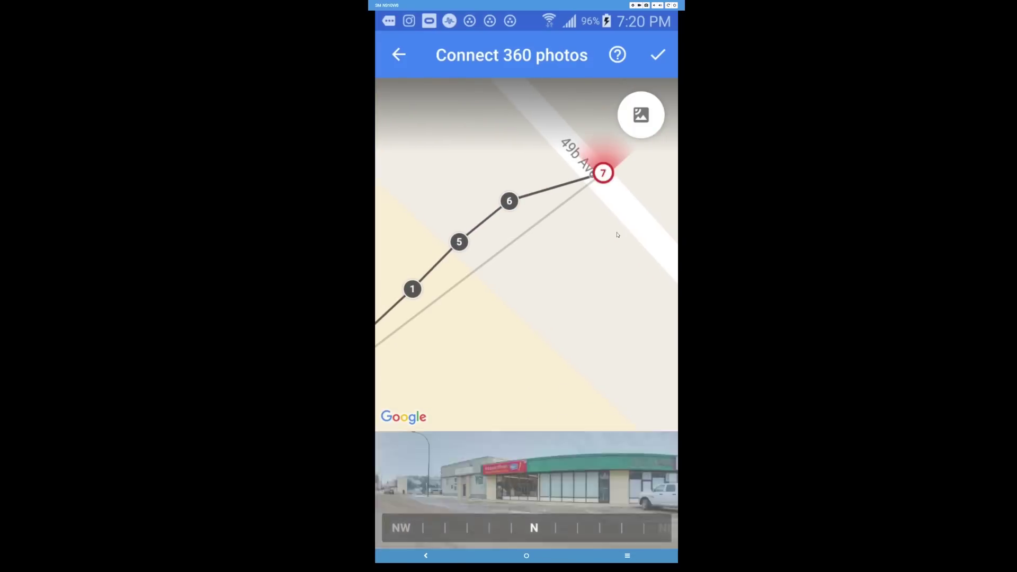
Align photo 7's heading toward photo 6, move marker 6, and align photo 6 toward photo 5.
drag(593, 467, 670, 466)
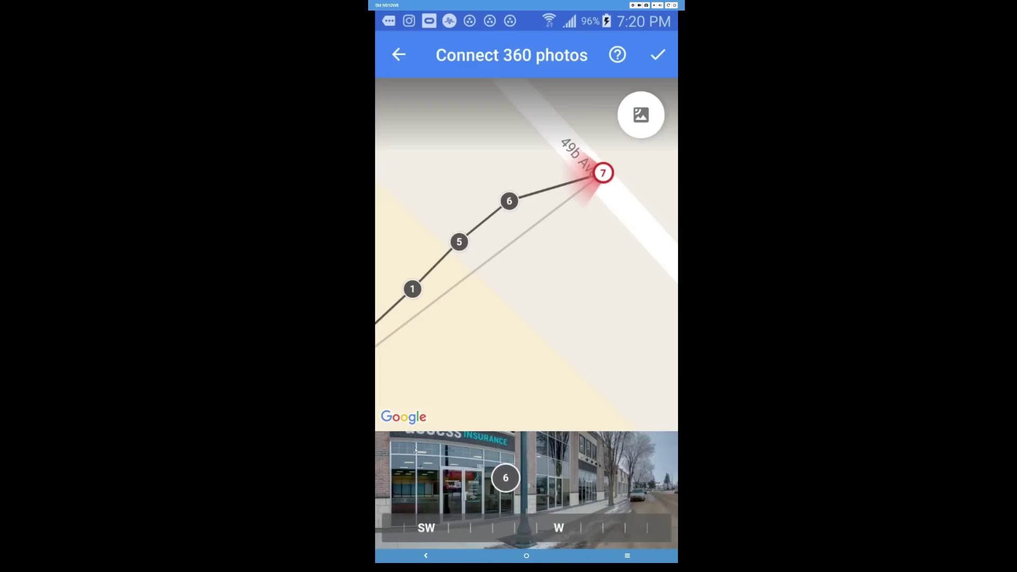
mouse_move(471, 456)
mouse_down()
mouse_move(496, 458)
mouse_move(477, 459)
mouse_up()
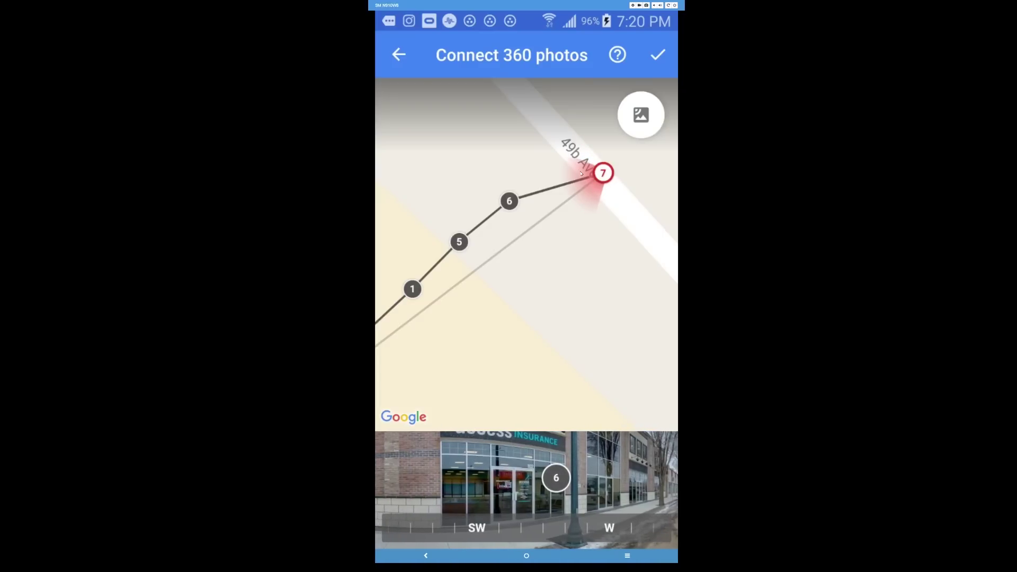
mouse_move(512, 216)
mouse_down()
mouse_move(516, 225)
mouse_move(486, 238)
mouse_up()
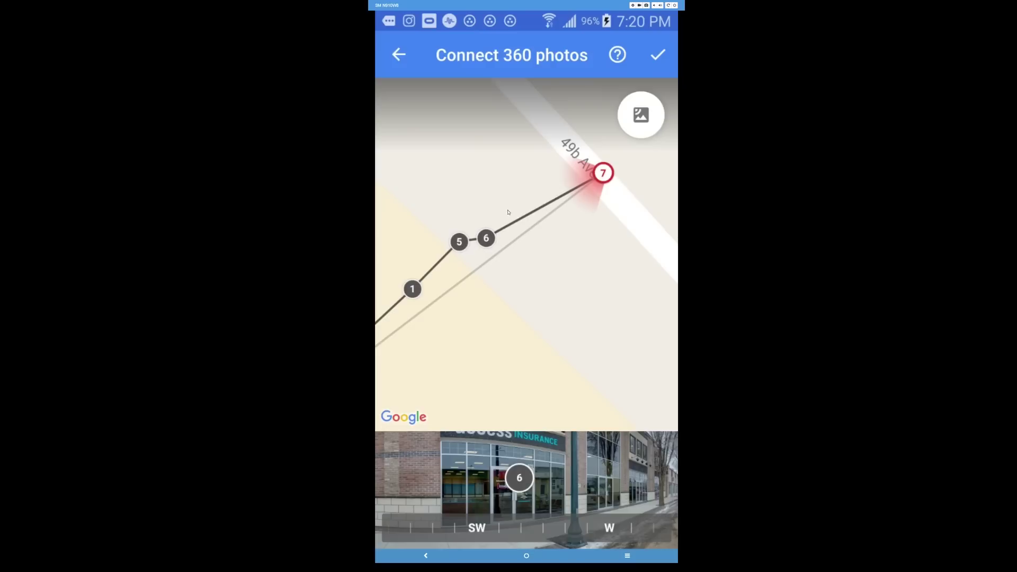
click(520, 483)
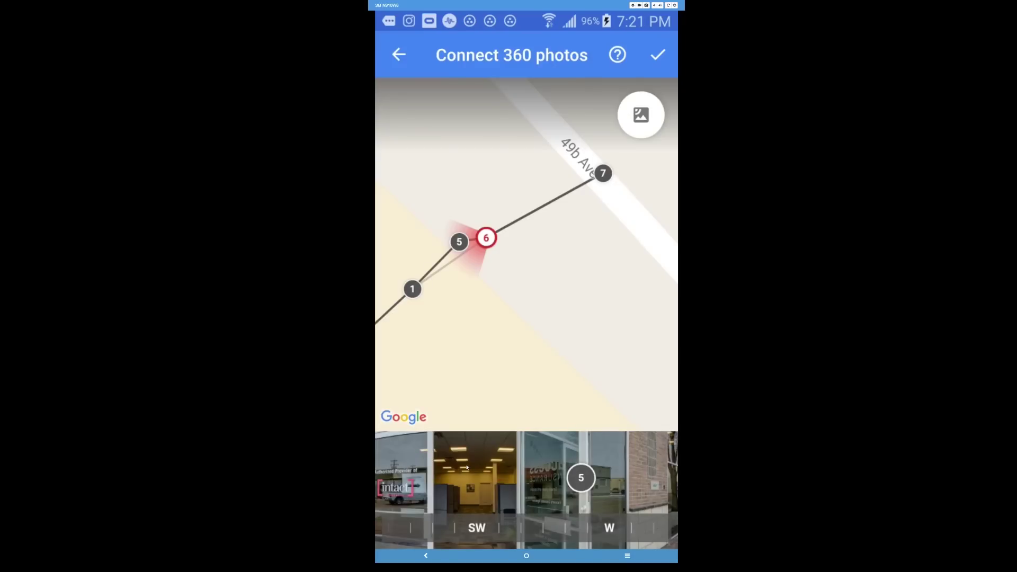
drag(466, 467, 523, 465)
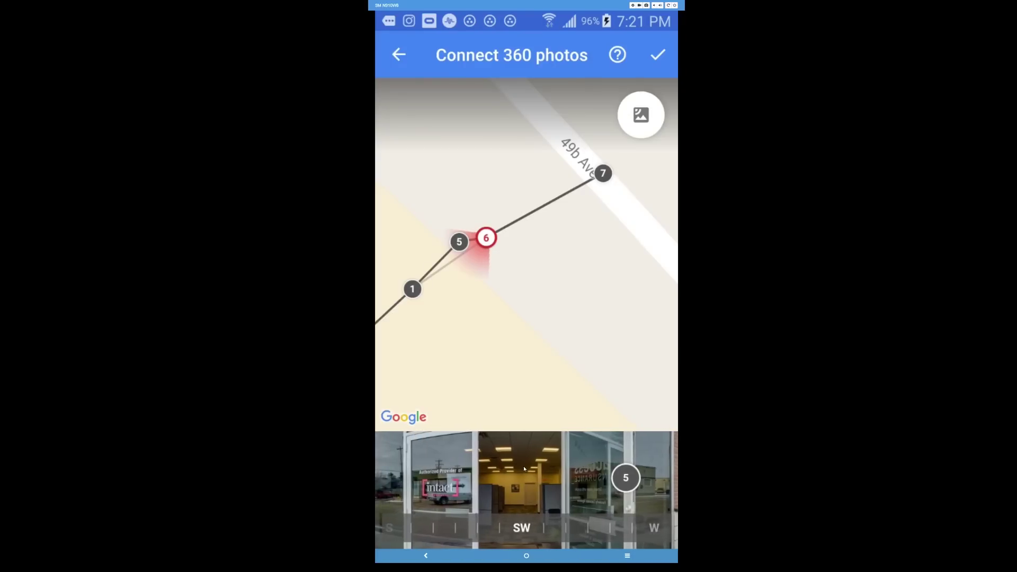
Move markers 5, 3, 4 and 2 to straighten the path, checking photos 6, 5, 1 and 4.
drag(460, 244, 450, 271)
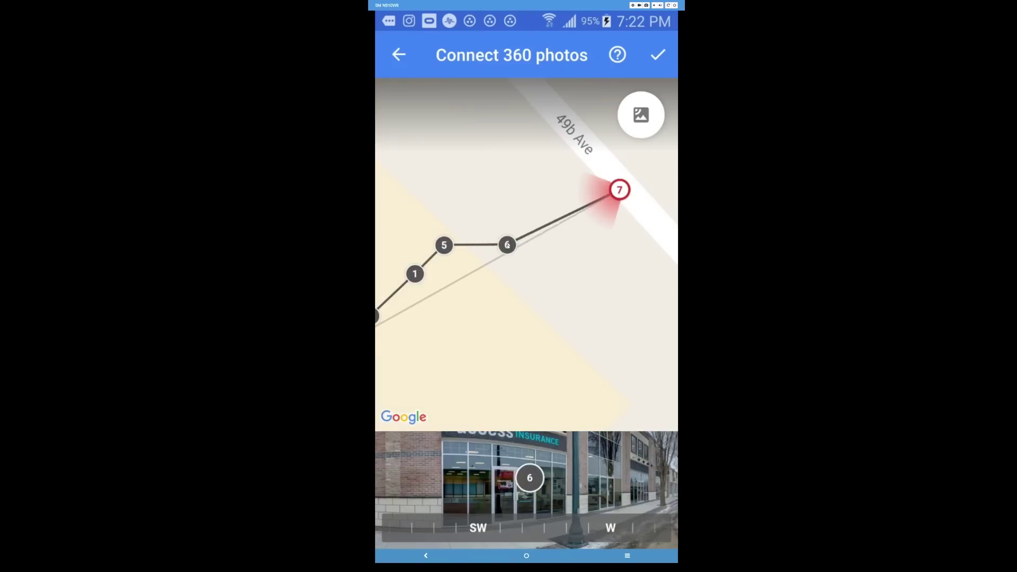
click(509, 246)
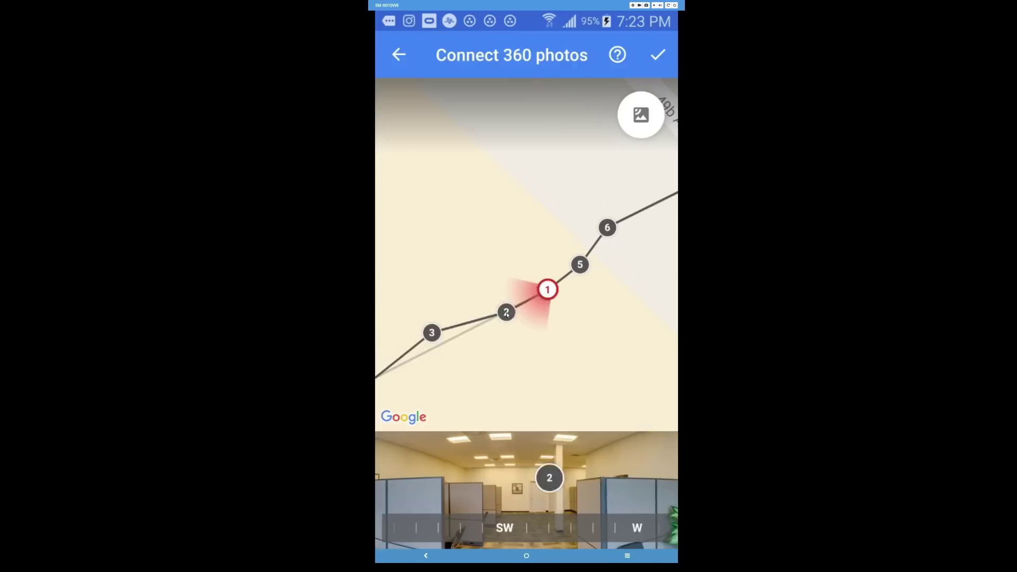
drag(431, 332, 480, 376)
click(668, 219)
click(539, 258)
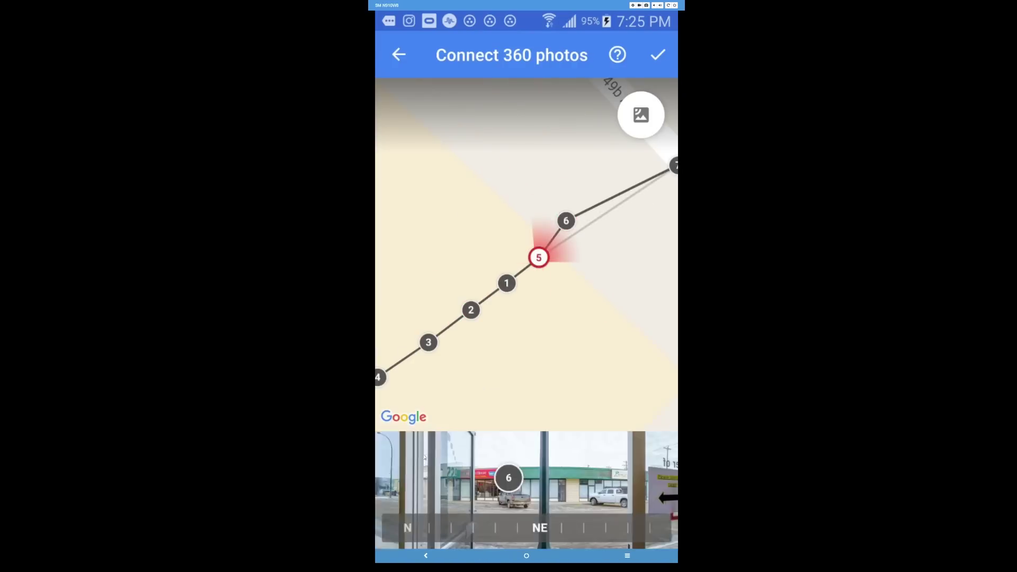
click(512, 290)
click(476, 314)
drag(378, 377, 401, 386)
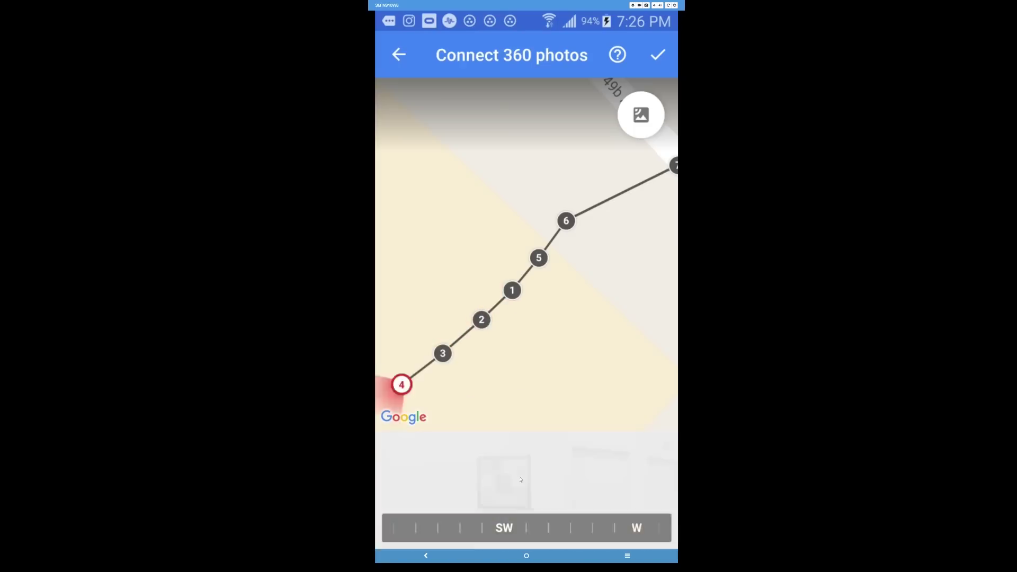
Check panorama 7 and save the photo connections.
click(673, 165)
mouse_move(557, 167)
mouse_down()
mouse_move(531, 173)
mouse_move(522, 161)
mouse_move(551, 140)
mouse_up()
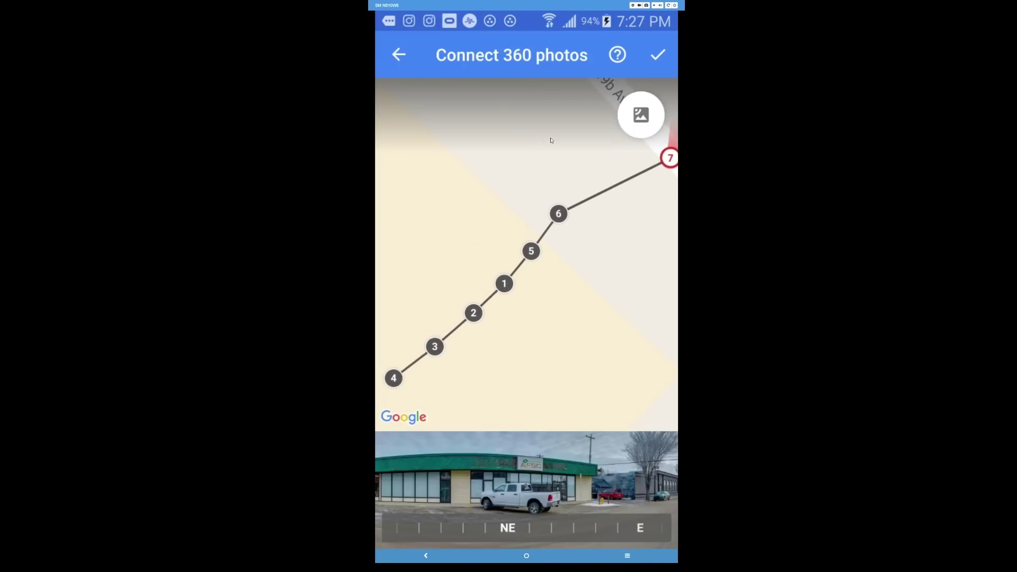
click(658, 55)
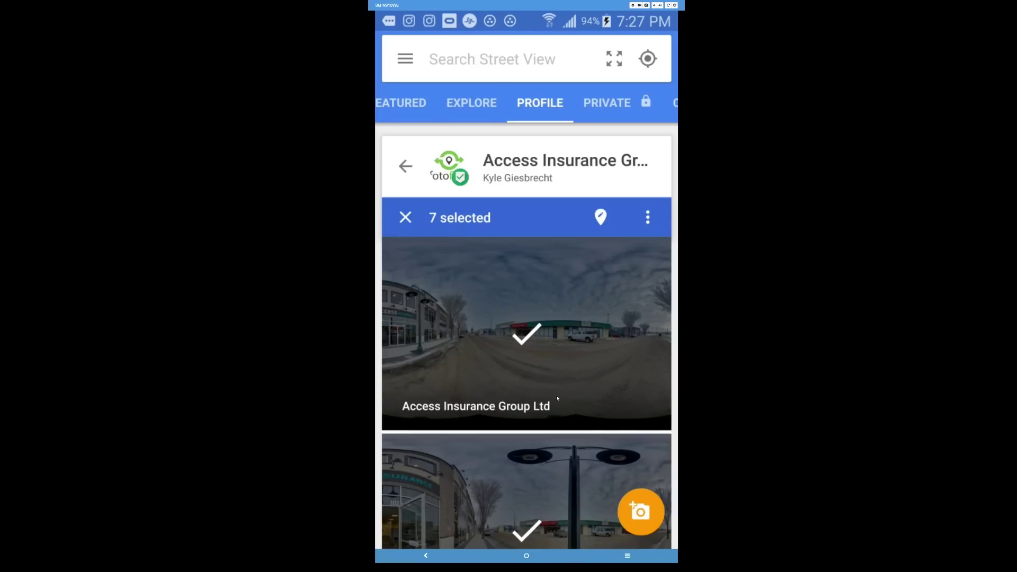
Deselect the seven connected panoramas and go back to the main Profile page.
click(405, 217)
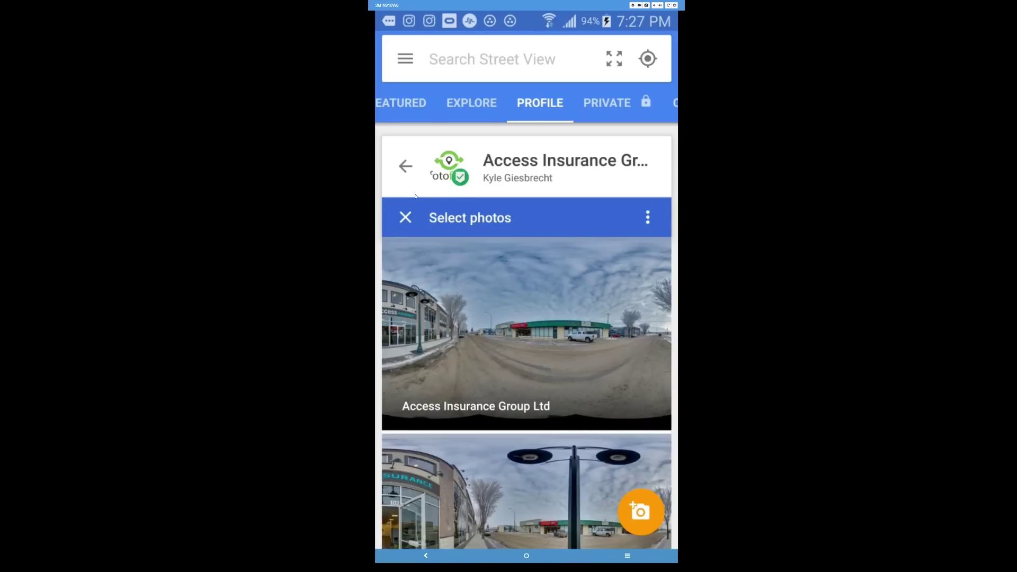
click(405, 167)
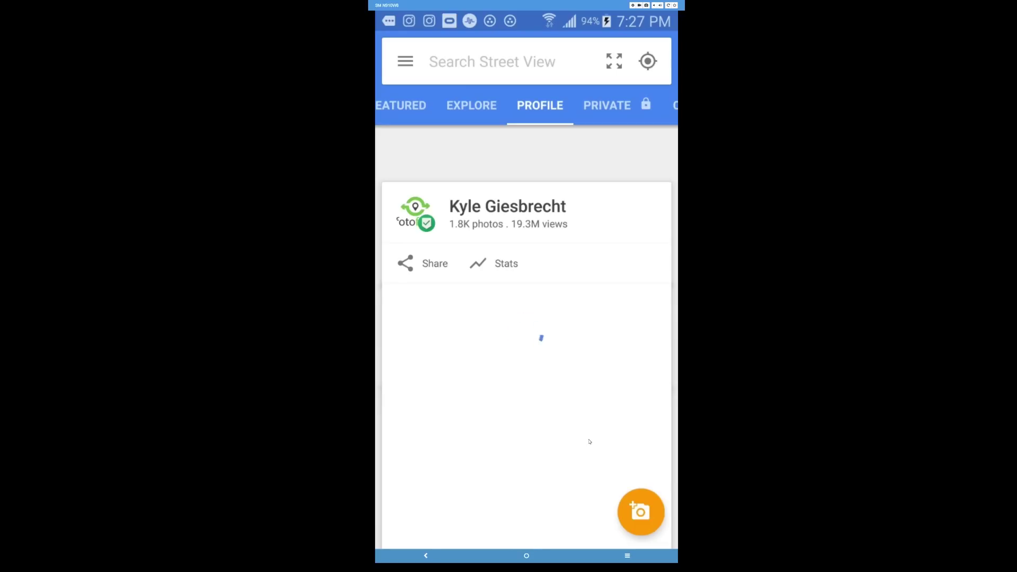
Open the Access Insurance Group Ltd collection from the Profile tab and browse its published panoramas.
scroll(589, 441, down, 5)
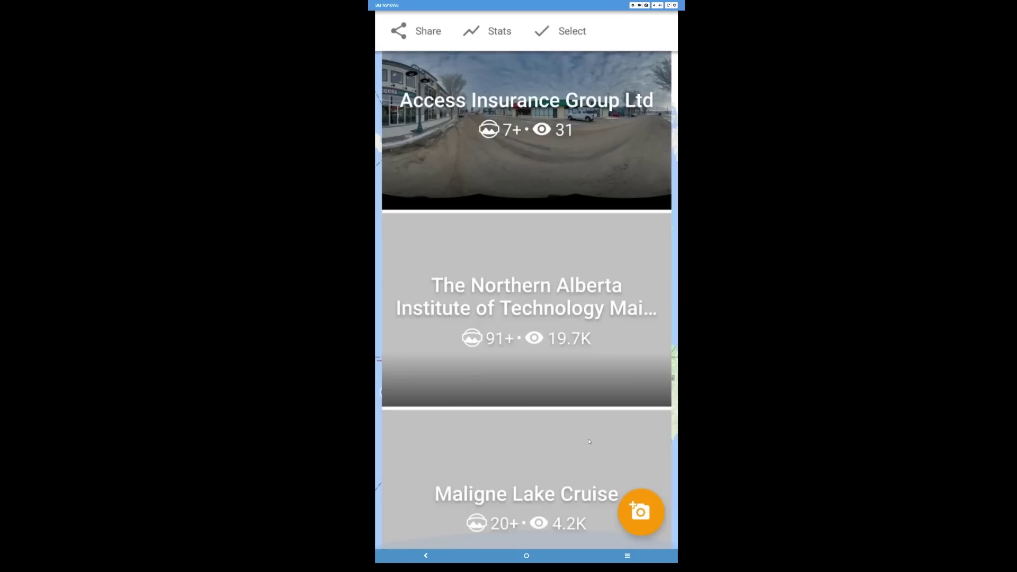
scroll(579, 363, up, 5)
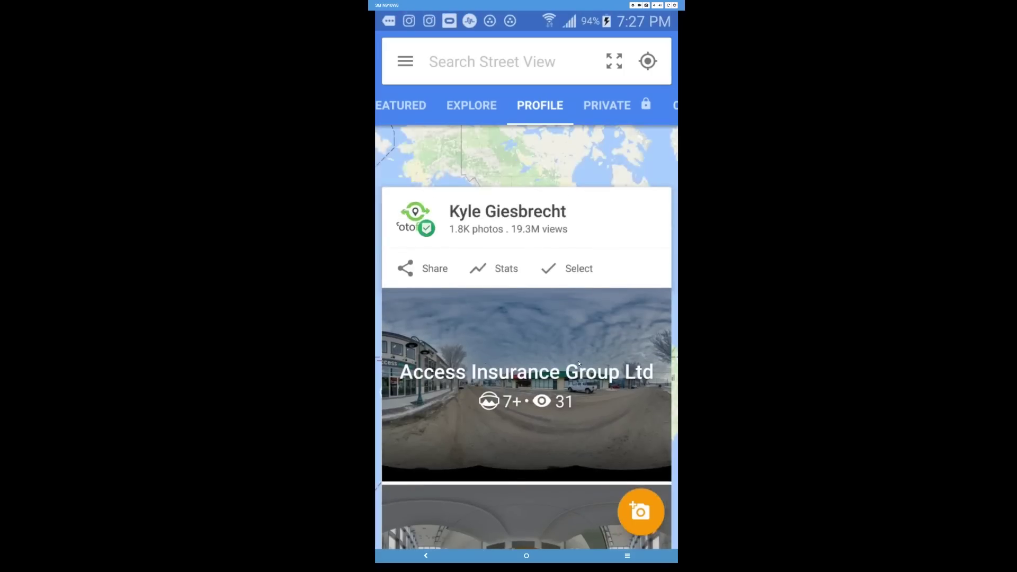
click(578, 363)
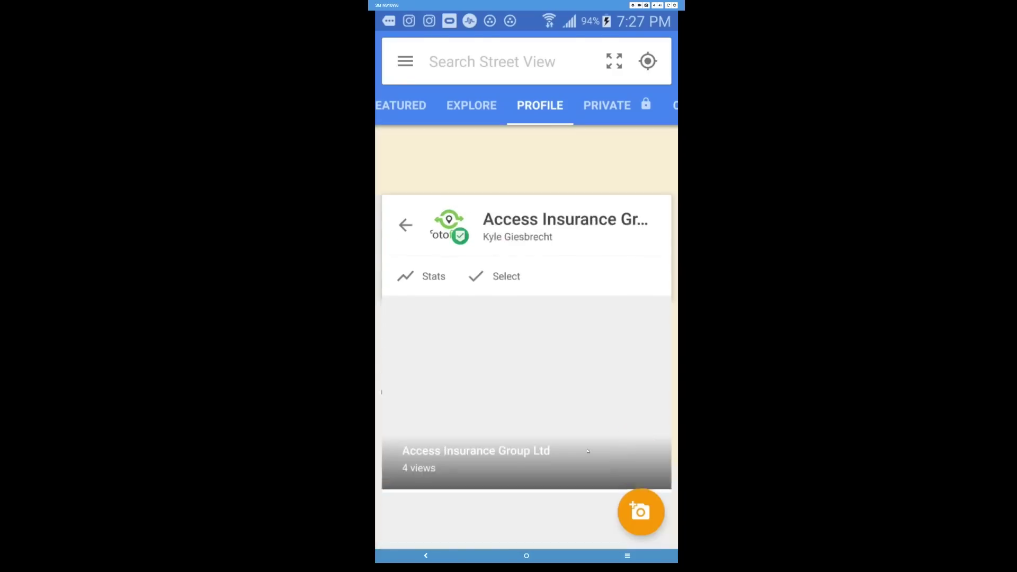
scroll(587, 451, down, 2)
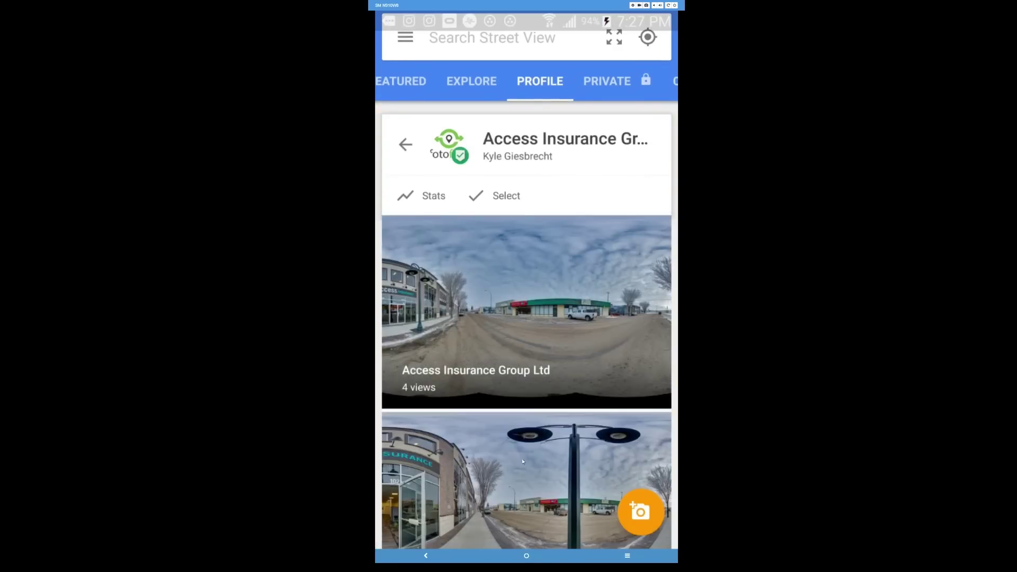